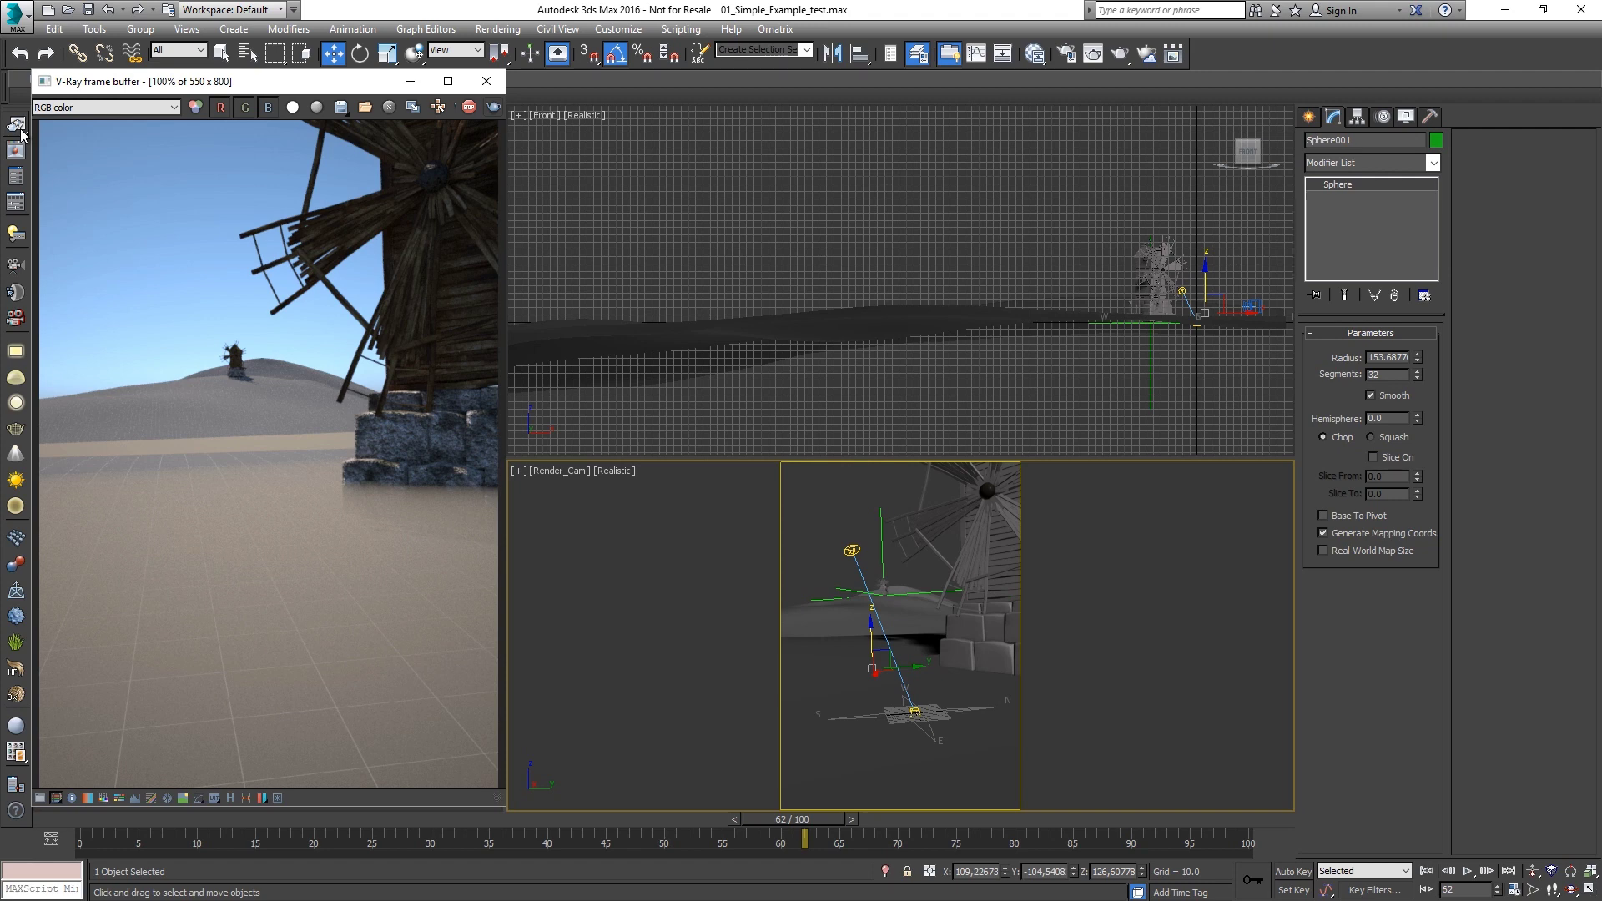
- Open Environment and Effects, cancel the Add chooser, and show the VRayEnvironmentFog parameters
{"action": "left_click", "coordinate": [497, 28]}
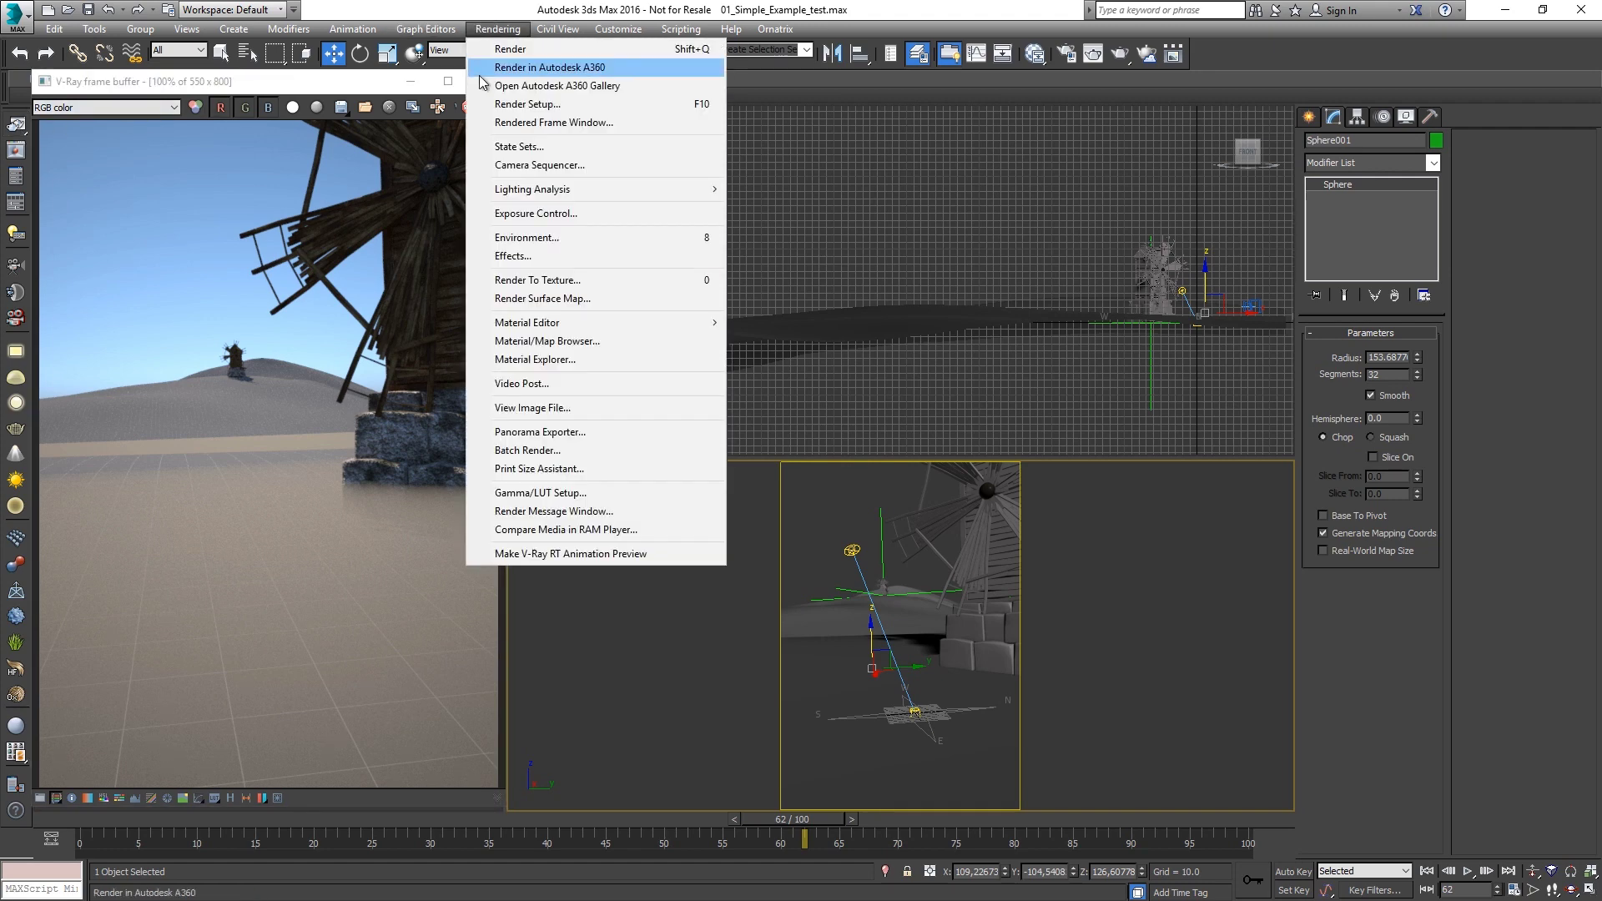
{"action": "left_click", "coordinate": [506, 237]}
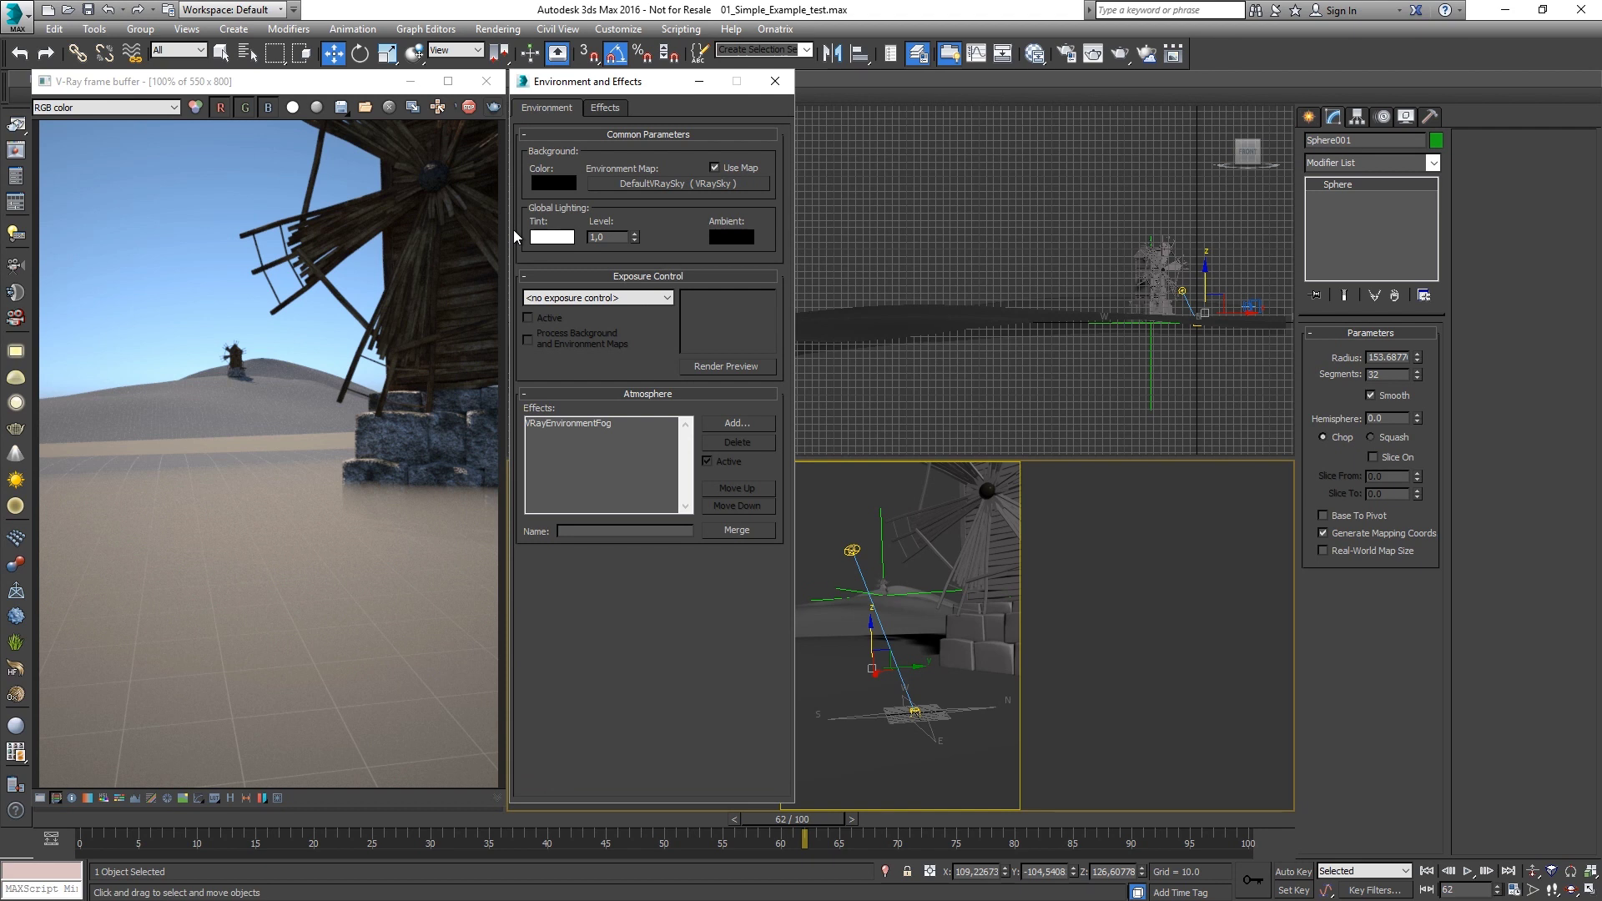
{"action": "left_click", "coordinate": [737, 425]}
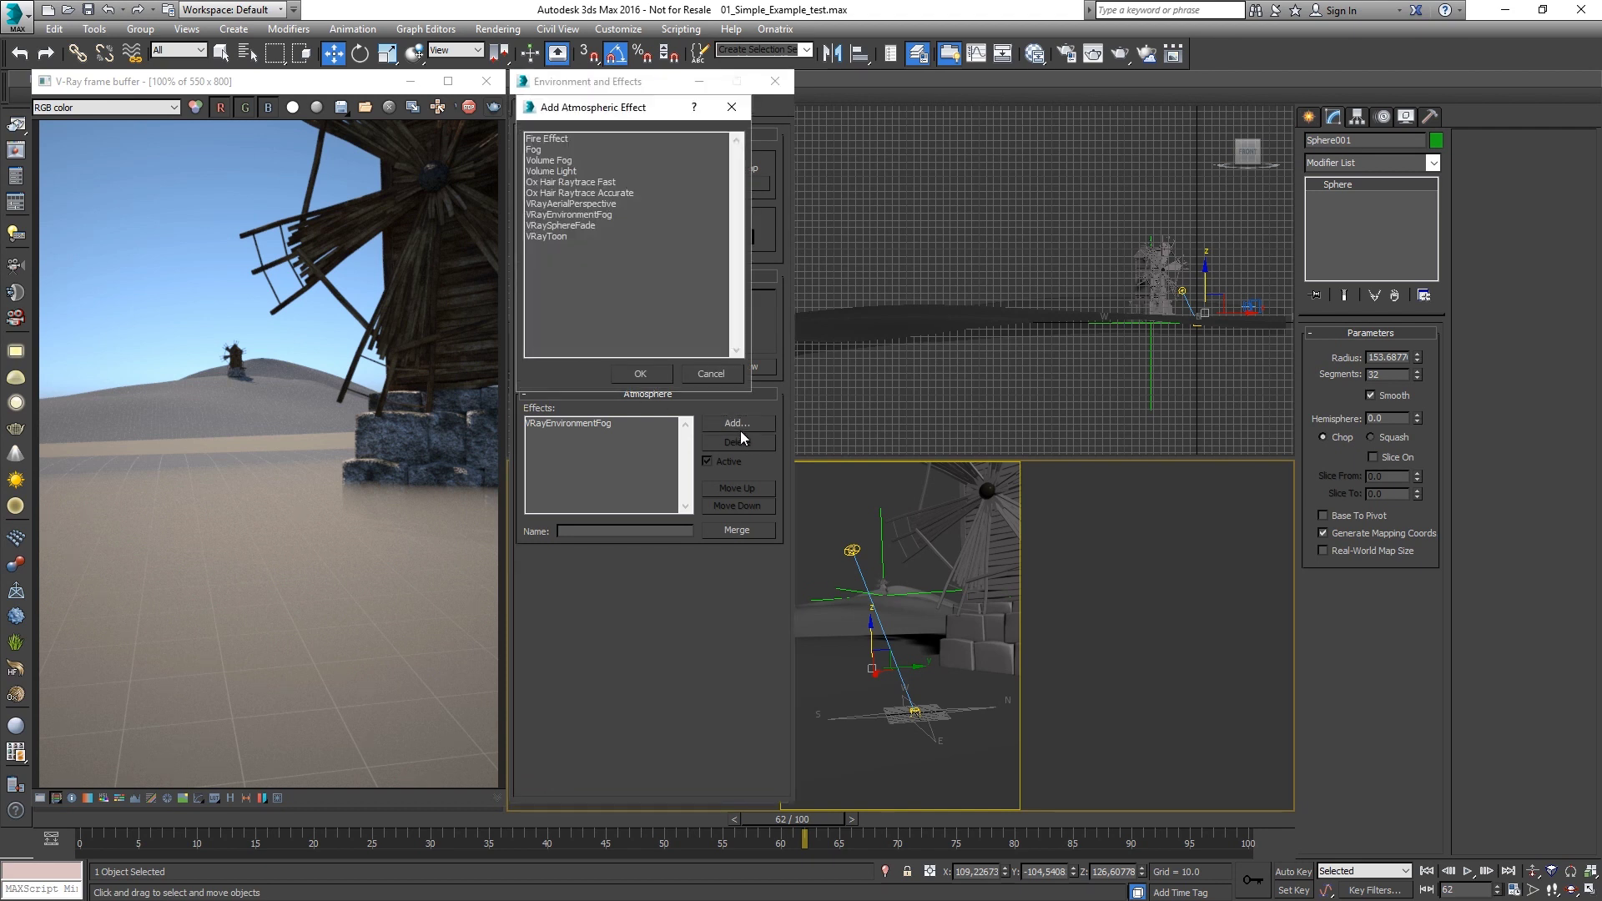
{"action": "left_click", "coordinate": [594, 217]}
{"action": "left_click", "coordinate": [594, 218]}
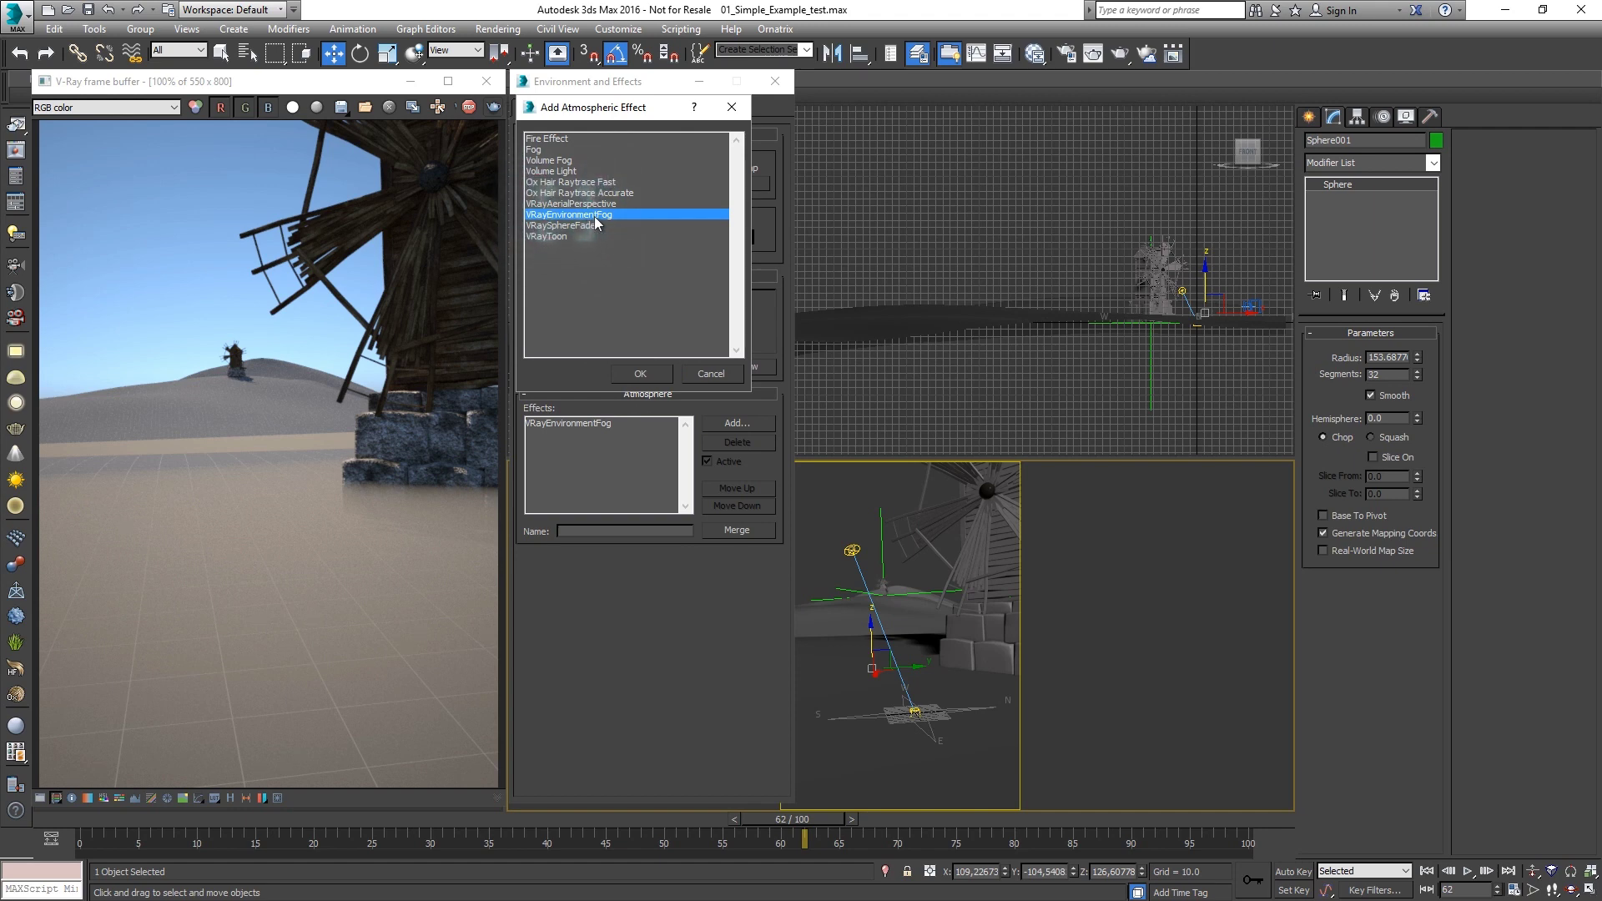
{"action": "left_click", "coordinate": [632, 380]}
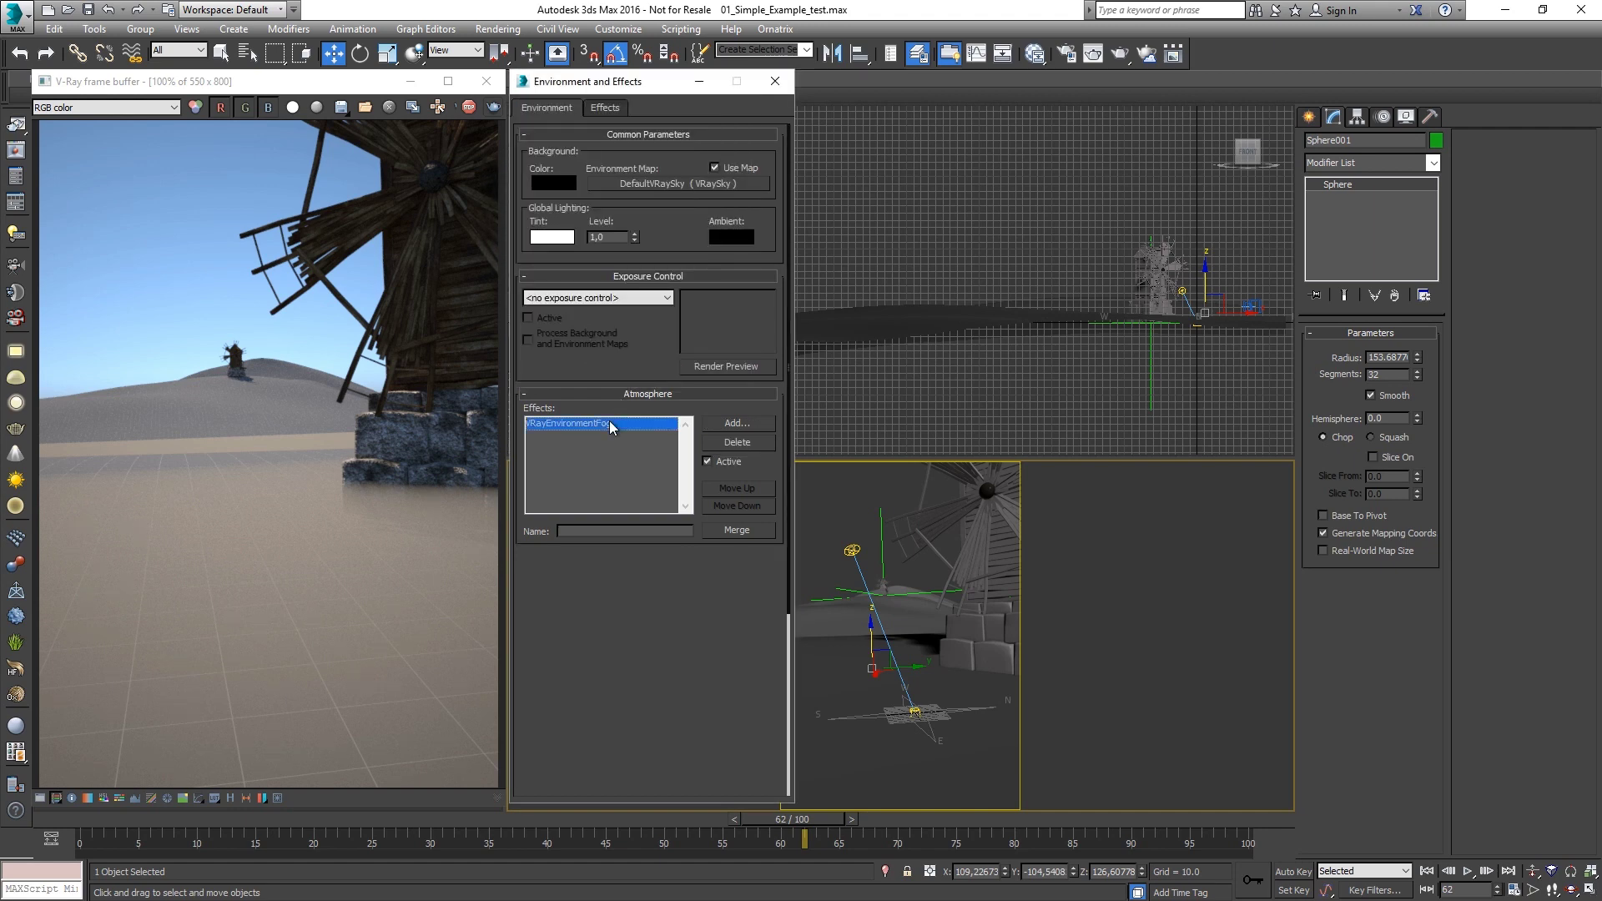
{"action": "left_click", "coordinate": [614, 423]}
{"action": "left_click_drag", "start_coordinate": [601, 378], "coordinate": [615, 113]}
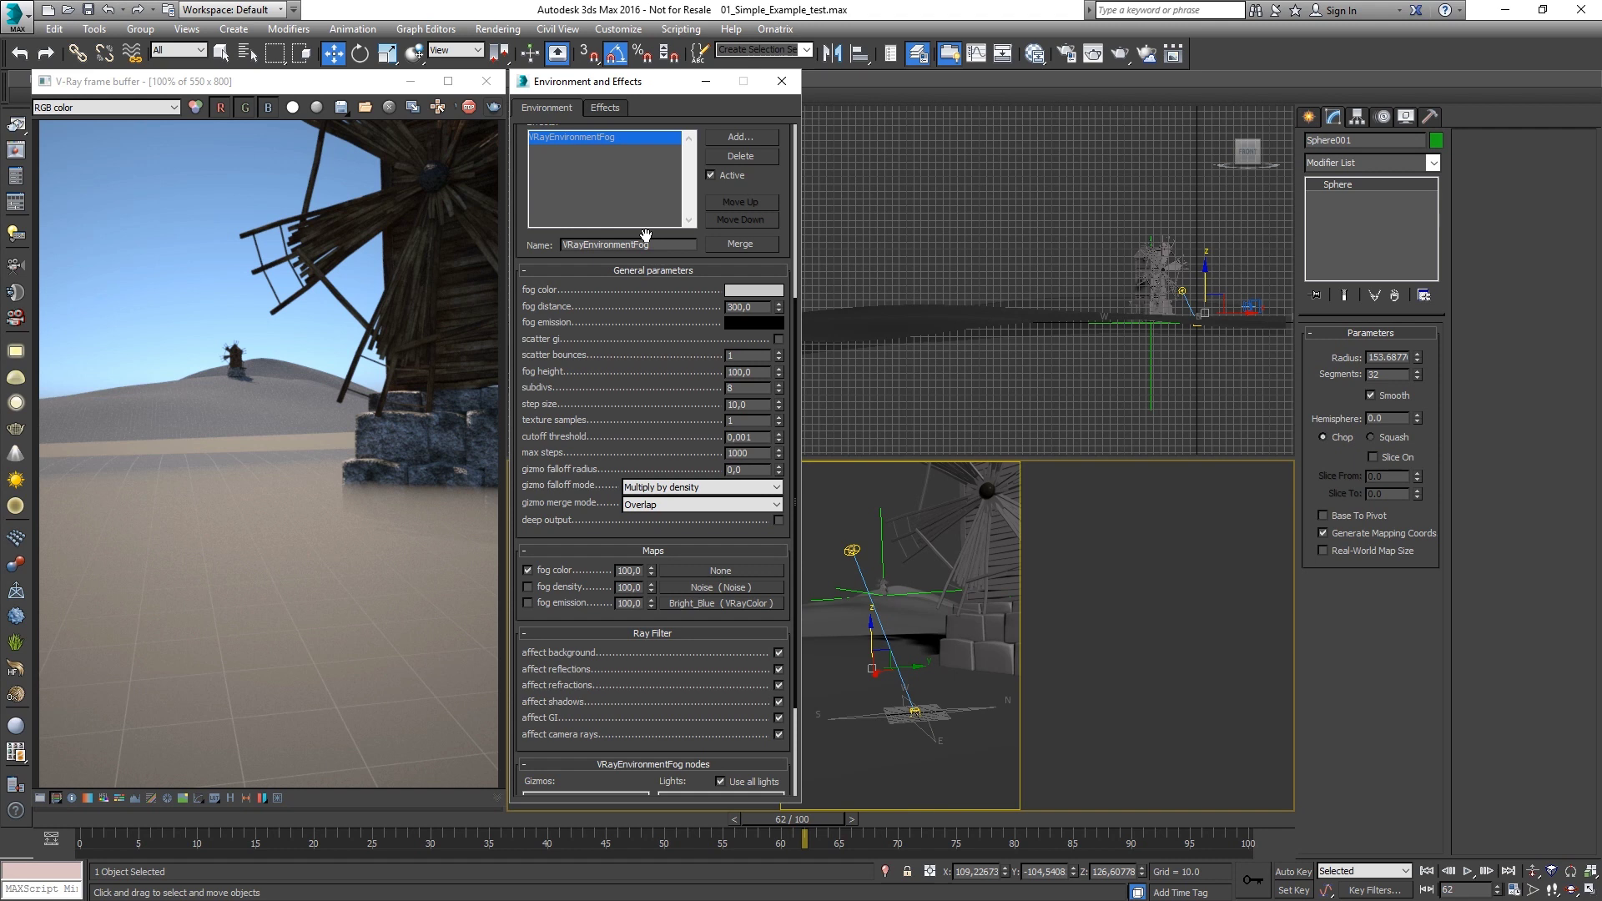
- Set fog height to 300, then add Sphere001 as a fog gizmo and remove it
{"action": "double_click", "coordinate": [740, 371]}
{"action": "type", "text": "300"}
{"action": "key", "text": "Return"}
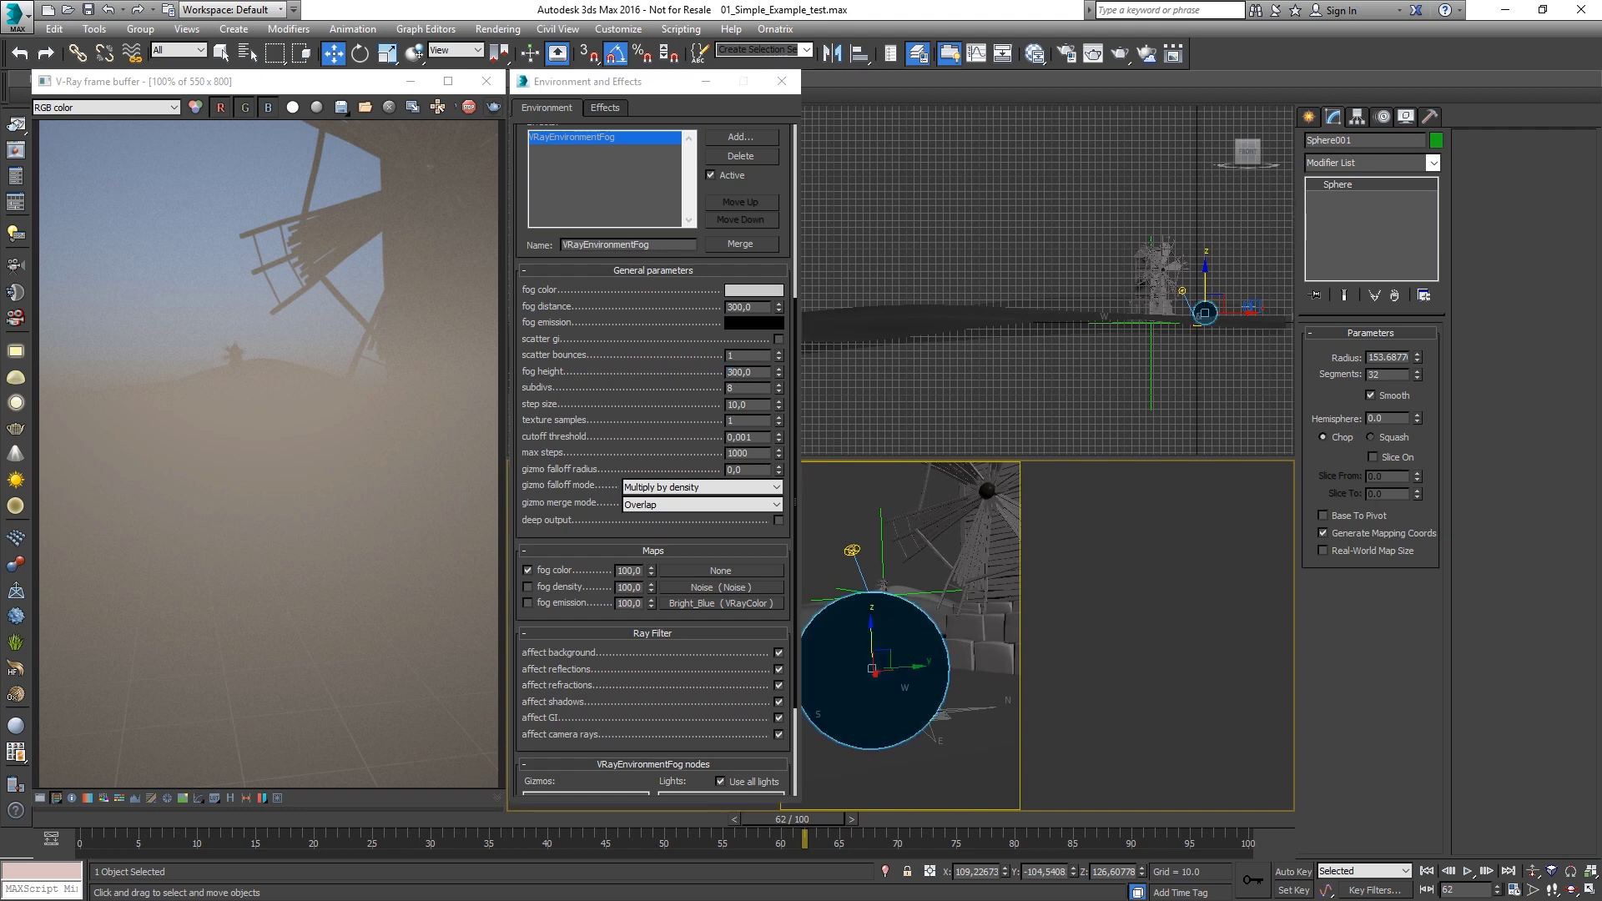
{"action": "scroll", "coordinate": [685, 438], "scroll_direction": "down", "scroll_amount": 3}
{"action": "left_click", "coordinate": [550, 771]}
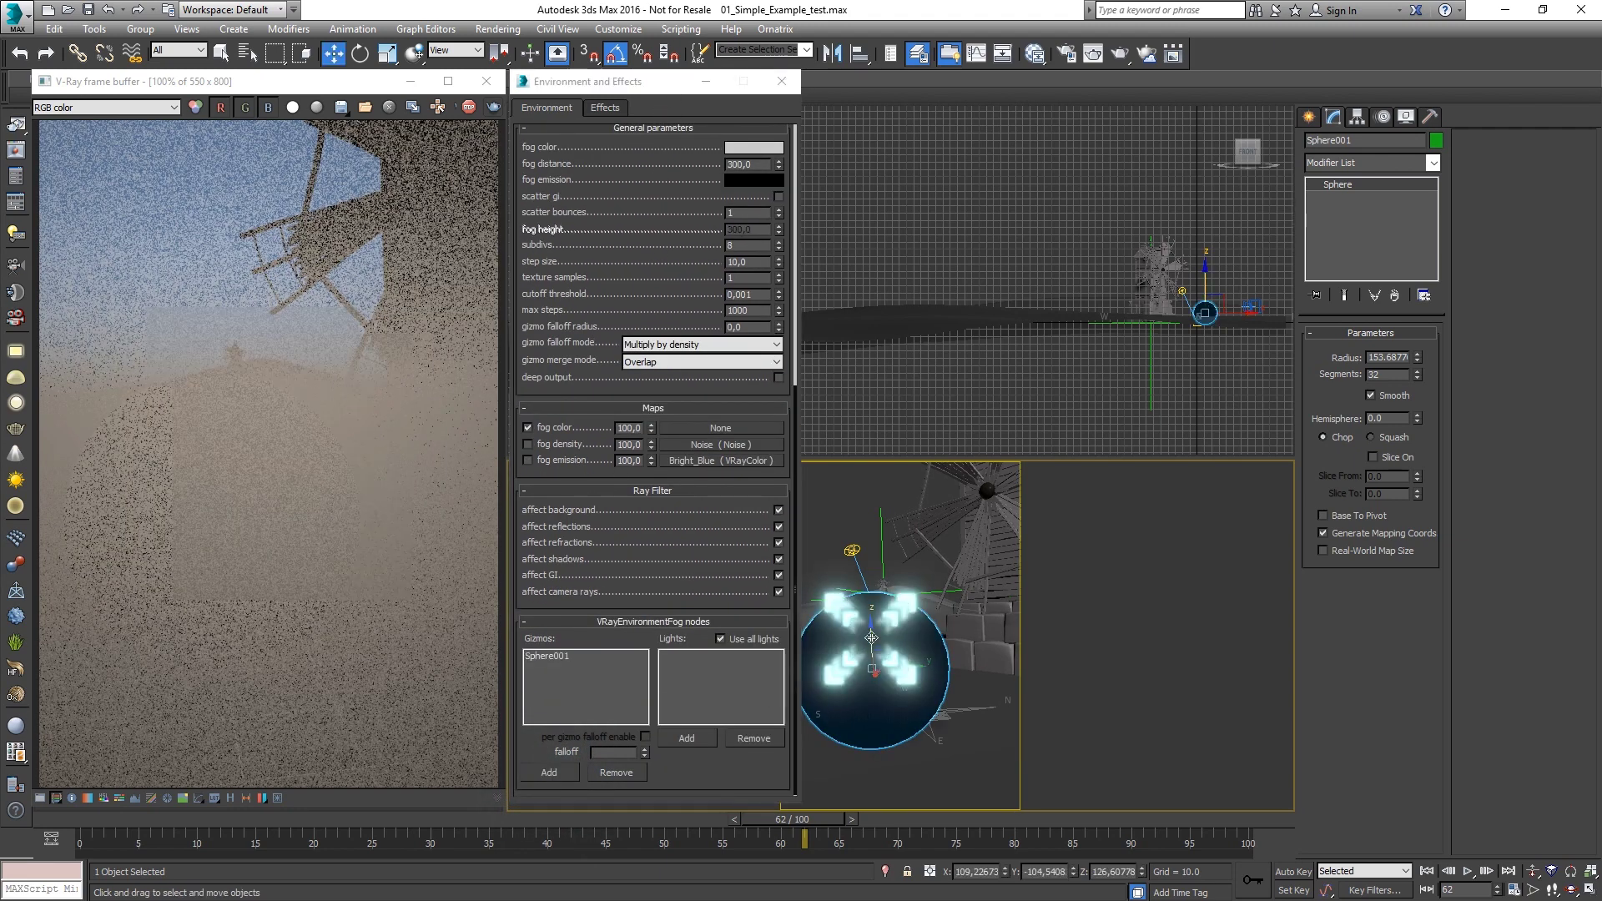
{"action": "left_click", "coordinate": [872, 637]}
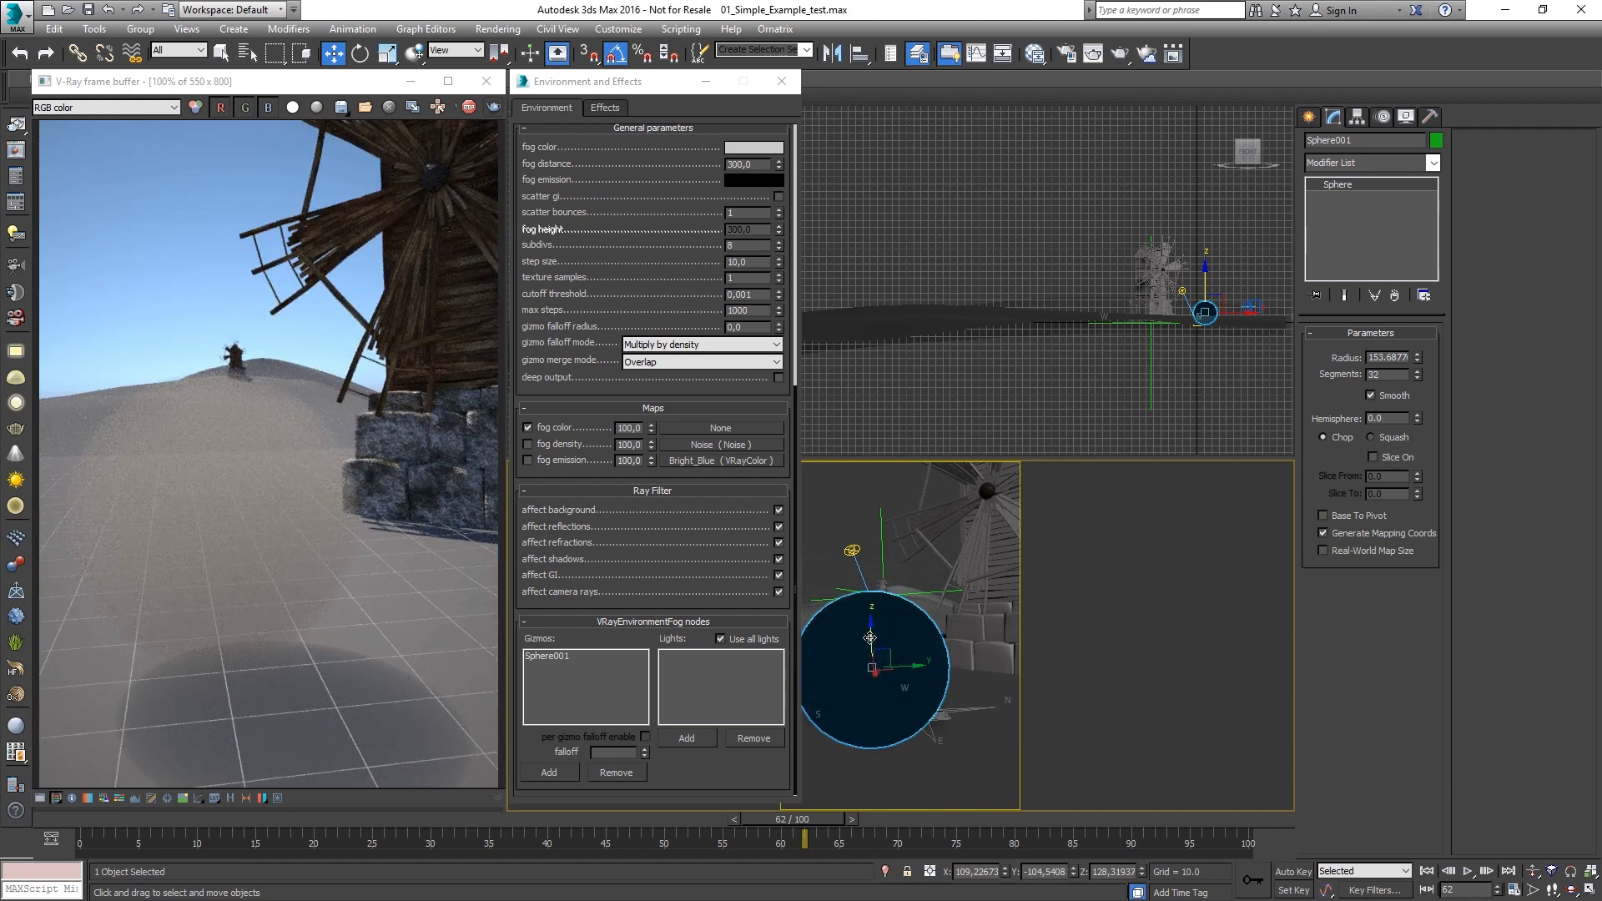
{"action": "left_click", "coordinate": [569, 660]}
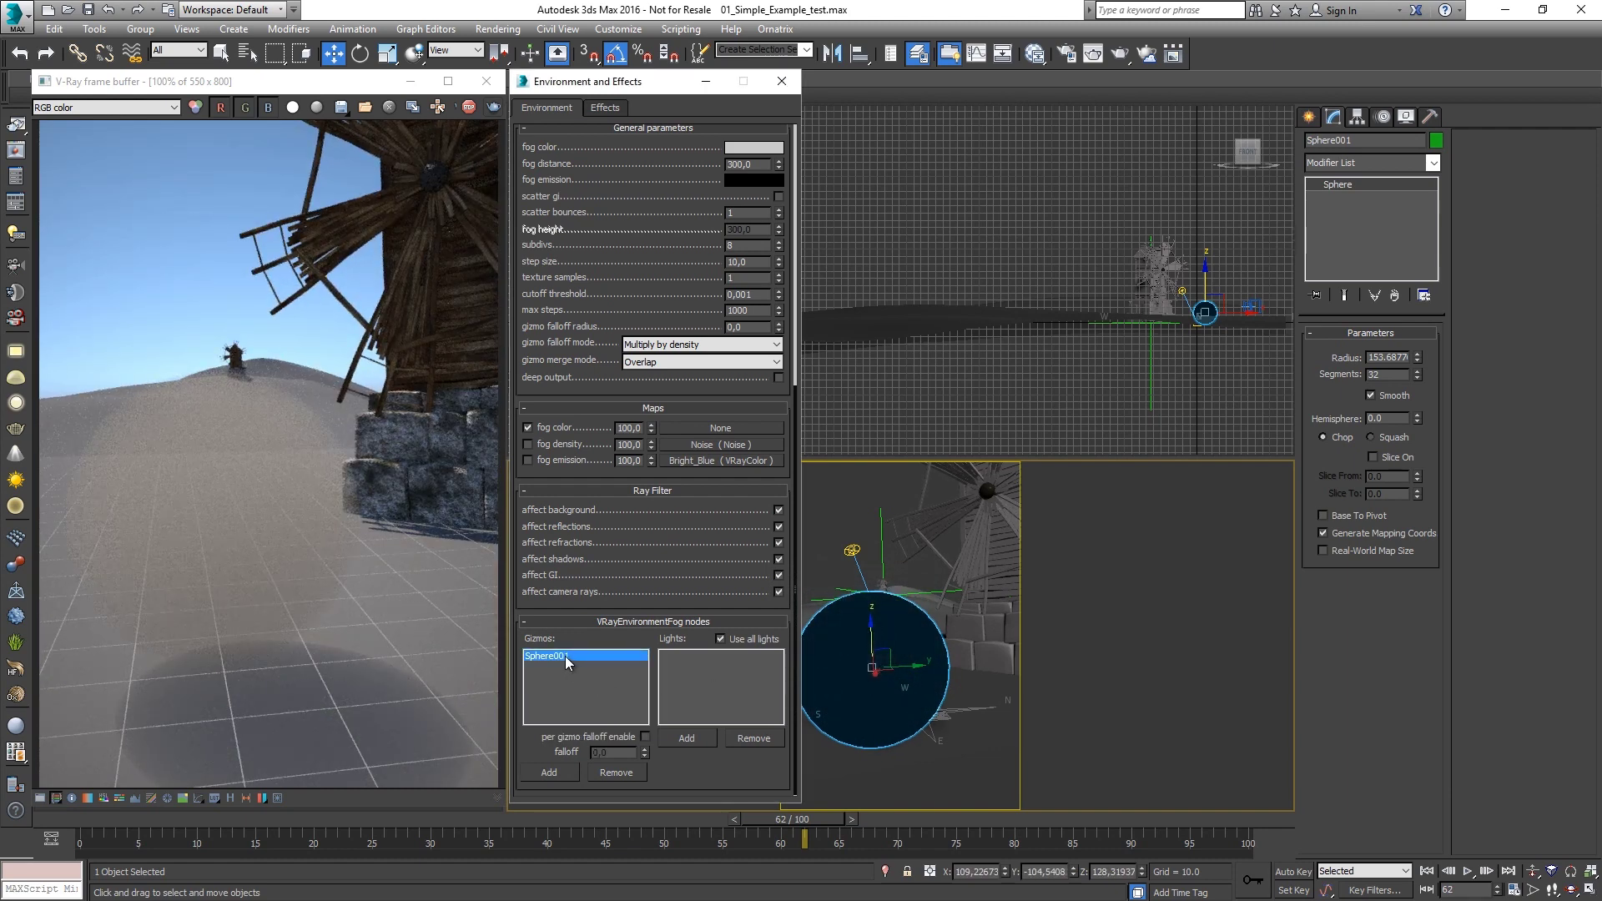
{"action": "left_click", "coordinate": [616, 773]}
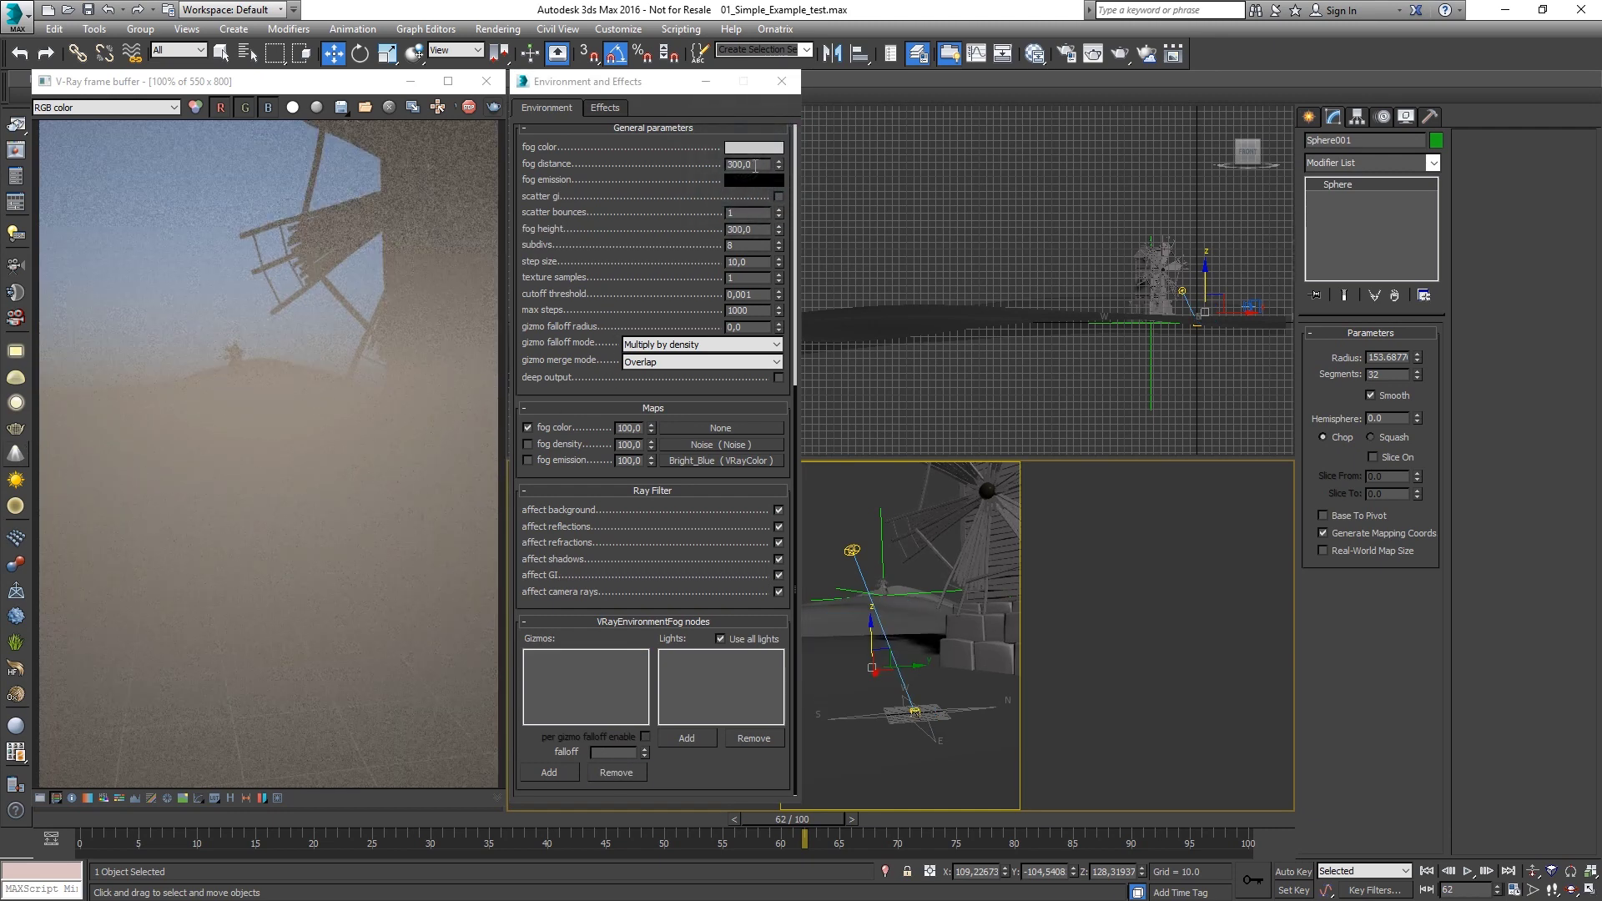
- Set fog distance to 100, then to 1000
{"action": "double_click", "coordinate": [745, 164]}
{"action": "type", "text": "100"}
{"action": "key", "text": "Return"}
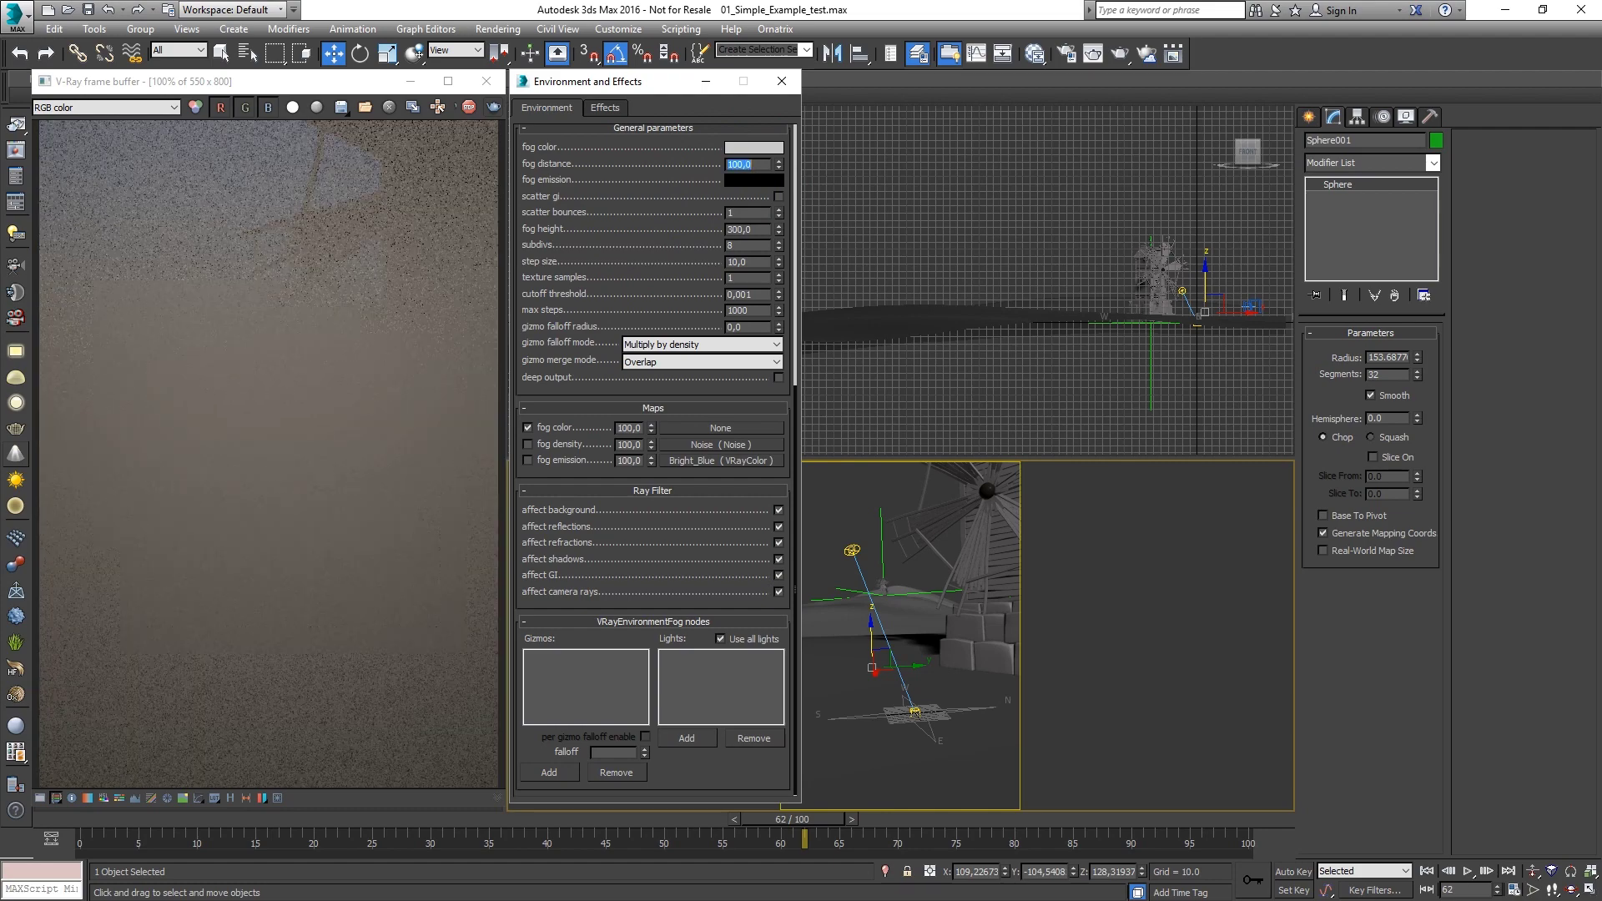
{"action": "type", "text": "1000"}
{"action": "key", "text": "Return"}
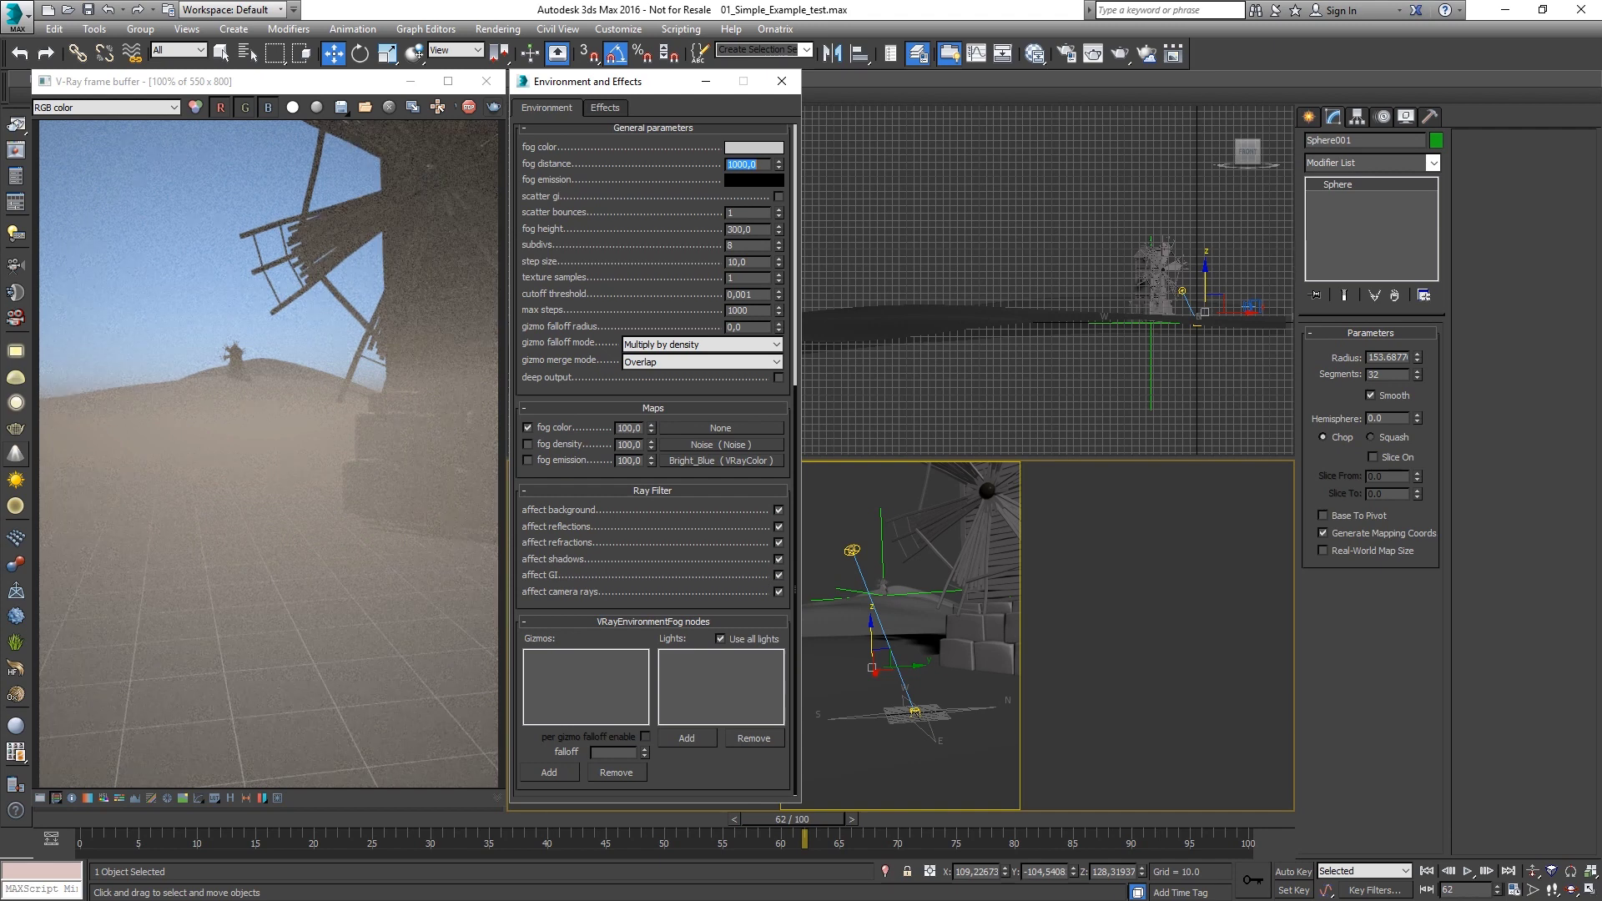
{"action": "left_click", "coordinate": [539, 441]}
- Enable the noise fog density map and set fog height to 100
{"action": "left_click", "coordinate": [526, 443]}
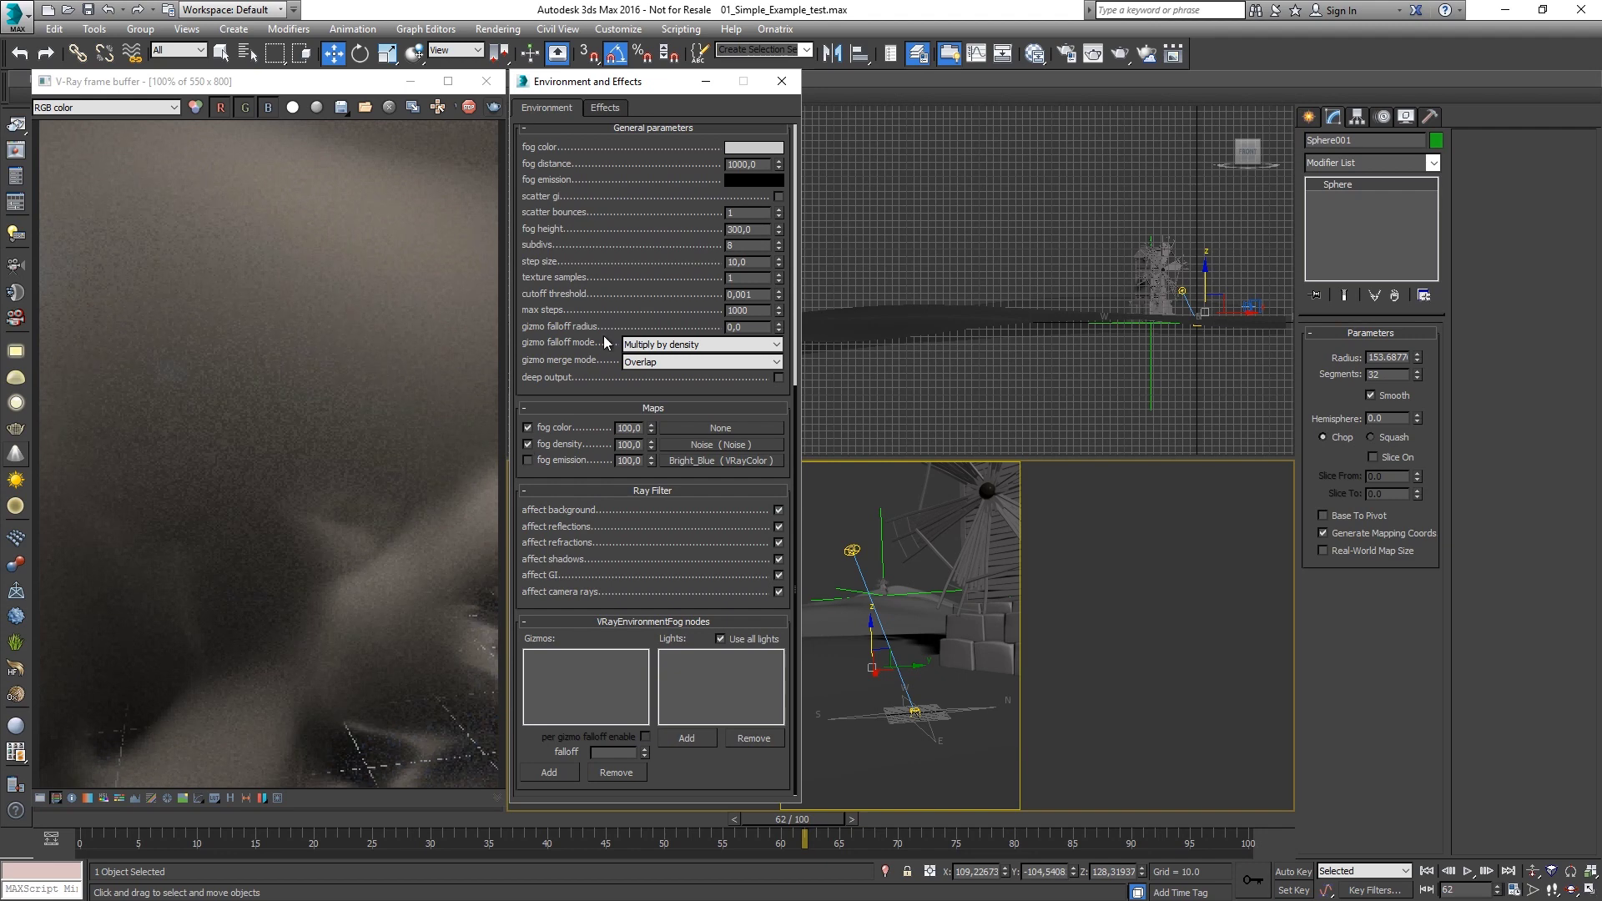
{"action": "double_click", "coordinate": [748, 228]}
{"action": "type", "text": "100"}
{"action": "key", "text": "Return"}
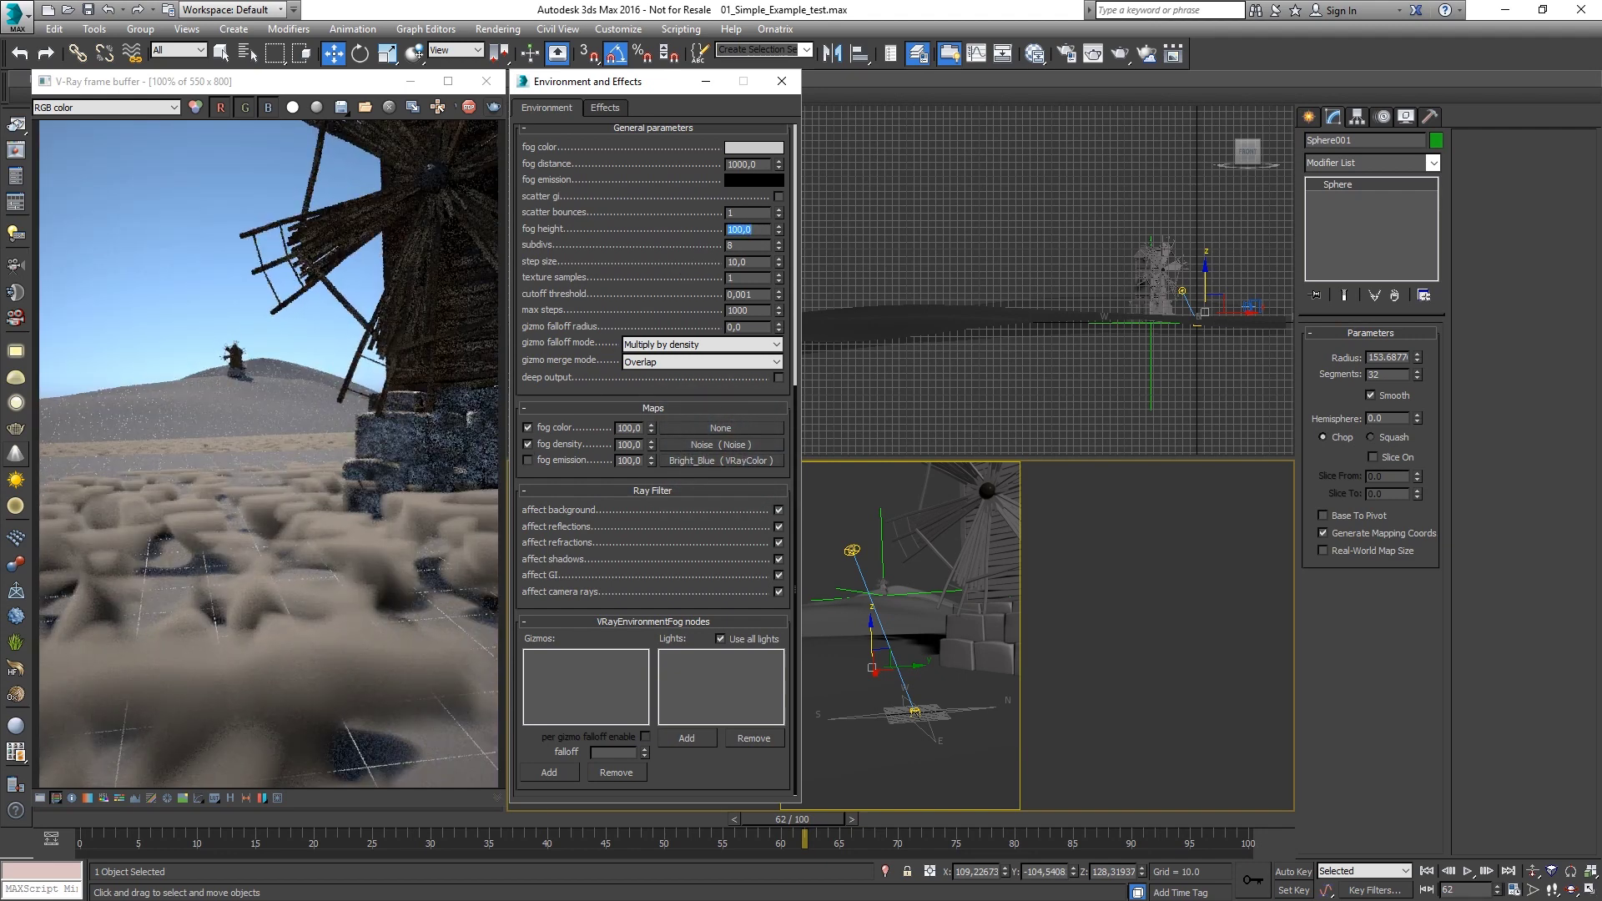
- Try a step size of 500, then set it back to 10
{"action": "double_click", "coordinate": [748, 261]}
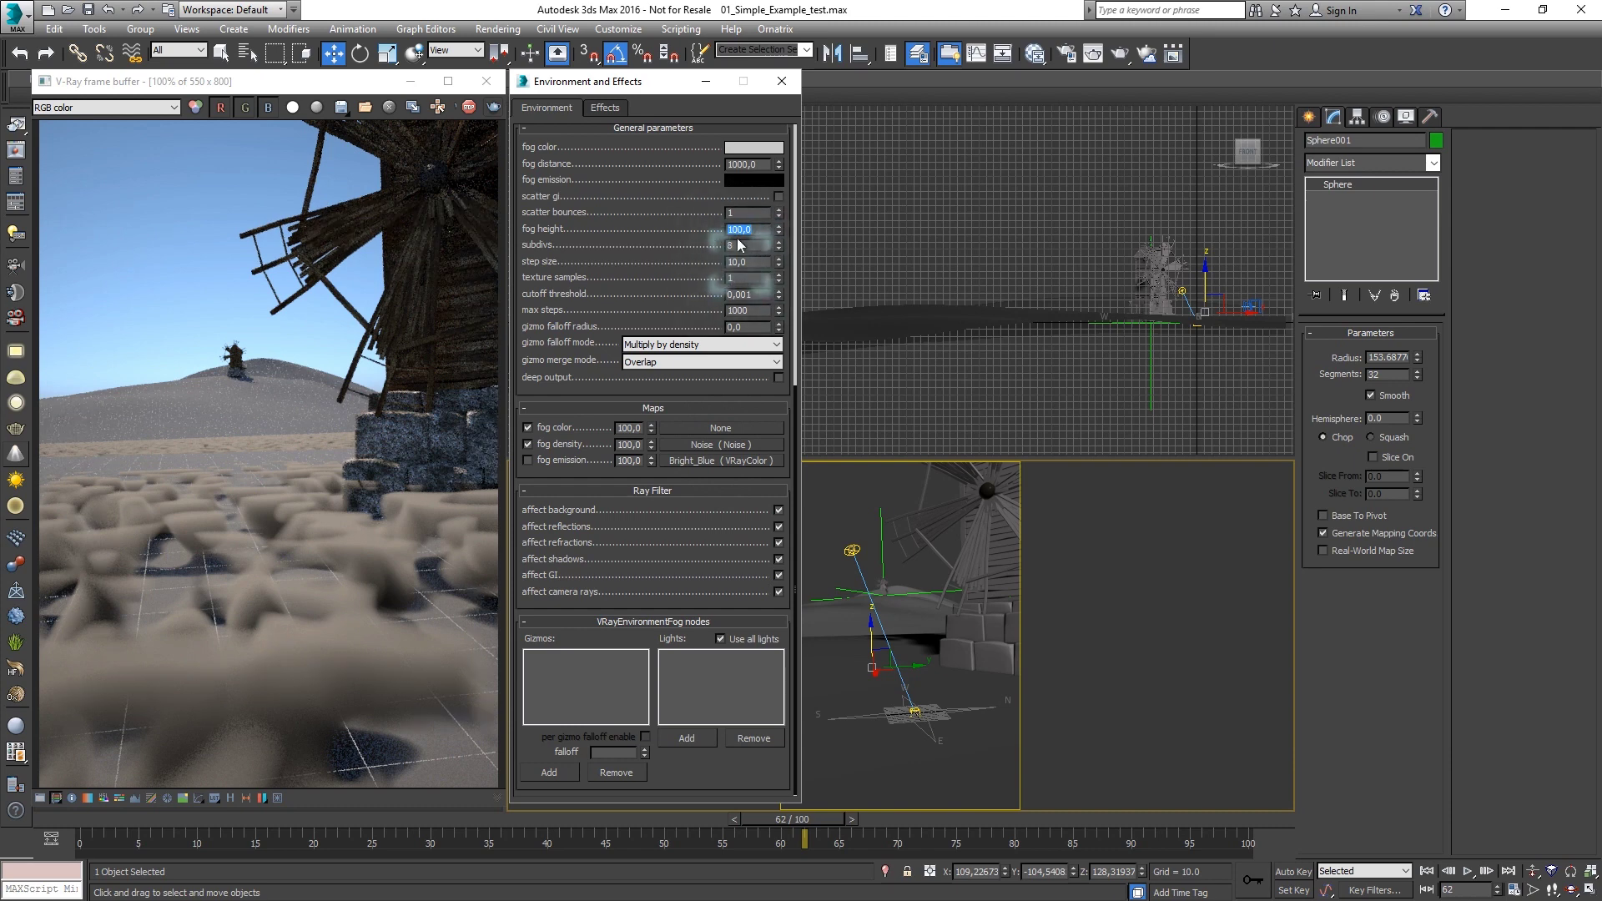
{"action": "type", "text": "500"}
{"action": "key", "text": "Return"}
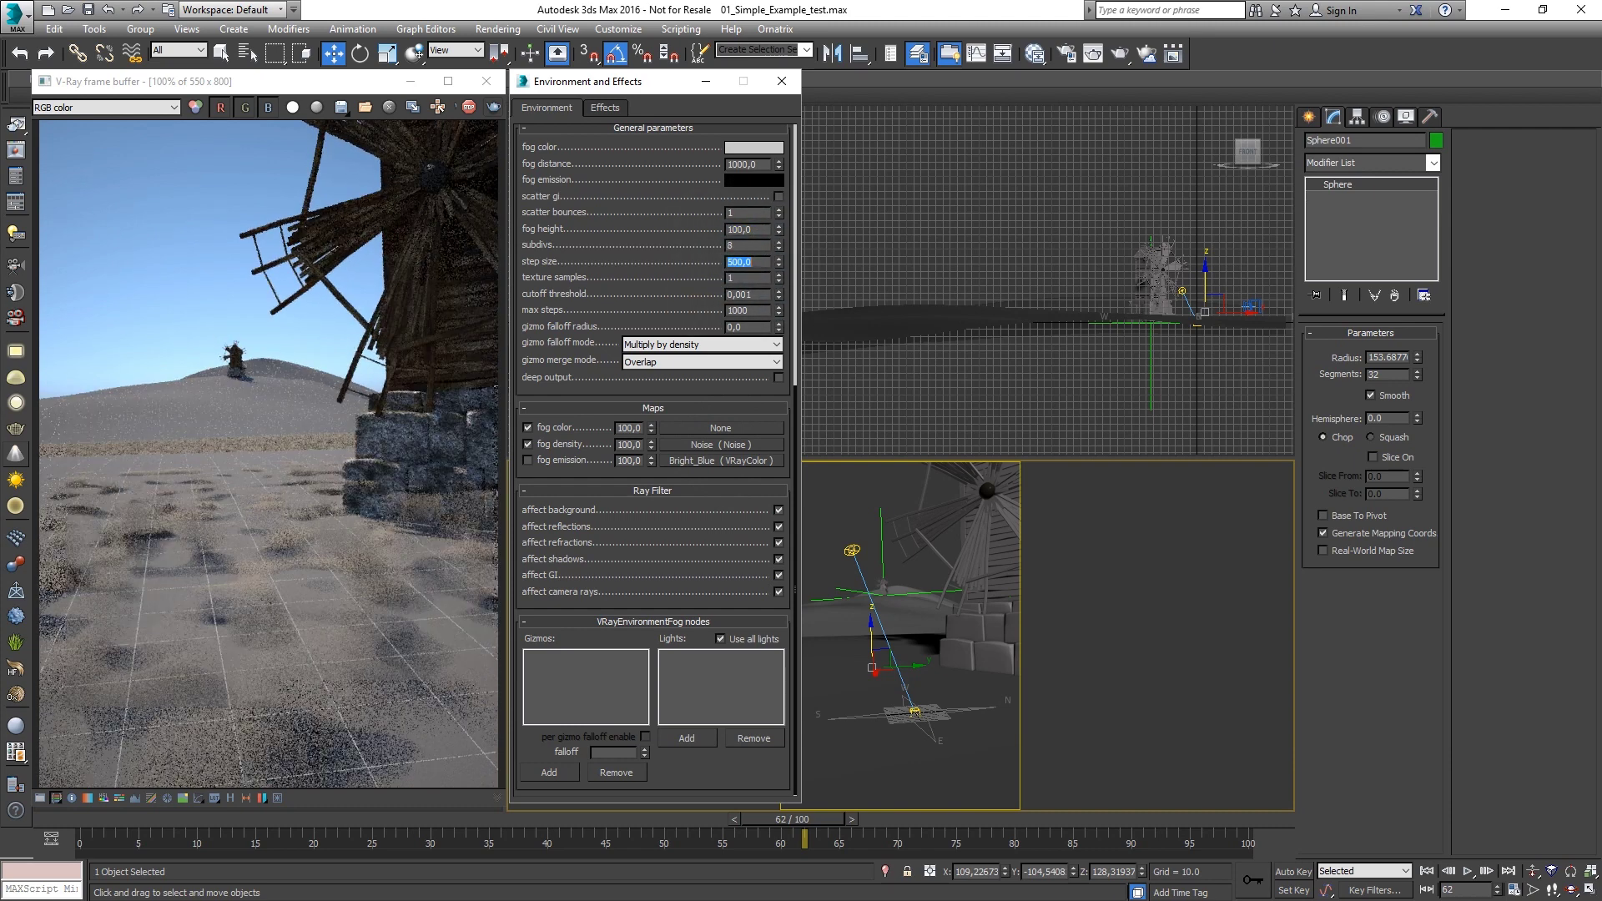
{"action": "type", "text": "10"}
{"action": "key", "text": "Return"}
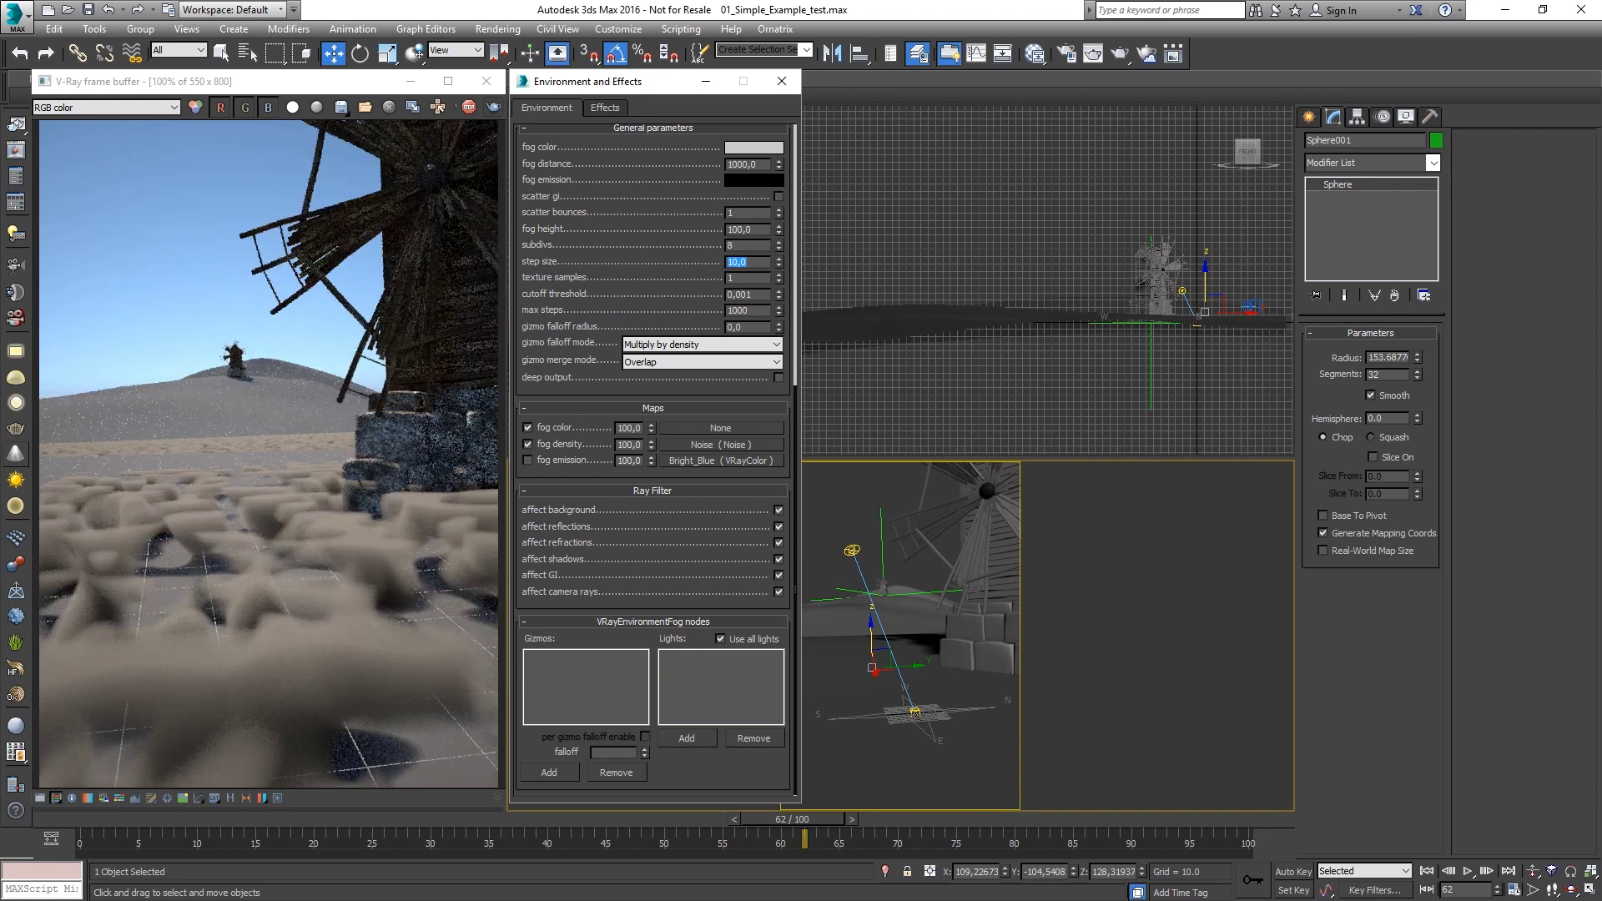
- Disable the density map, set height to 300, and reset the fog colour to grey after trying blue and brown
{"action": "left_click", "coordinate": [527, 443]}
{"action": "type", "text": "300"}
{"action": "key", "text": "Return"}
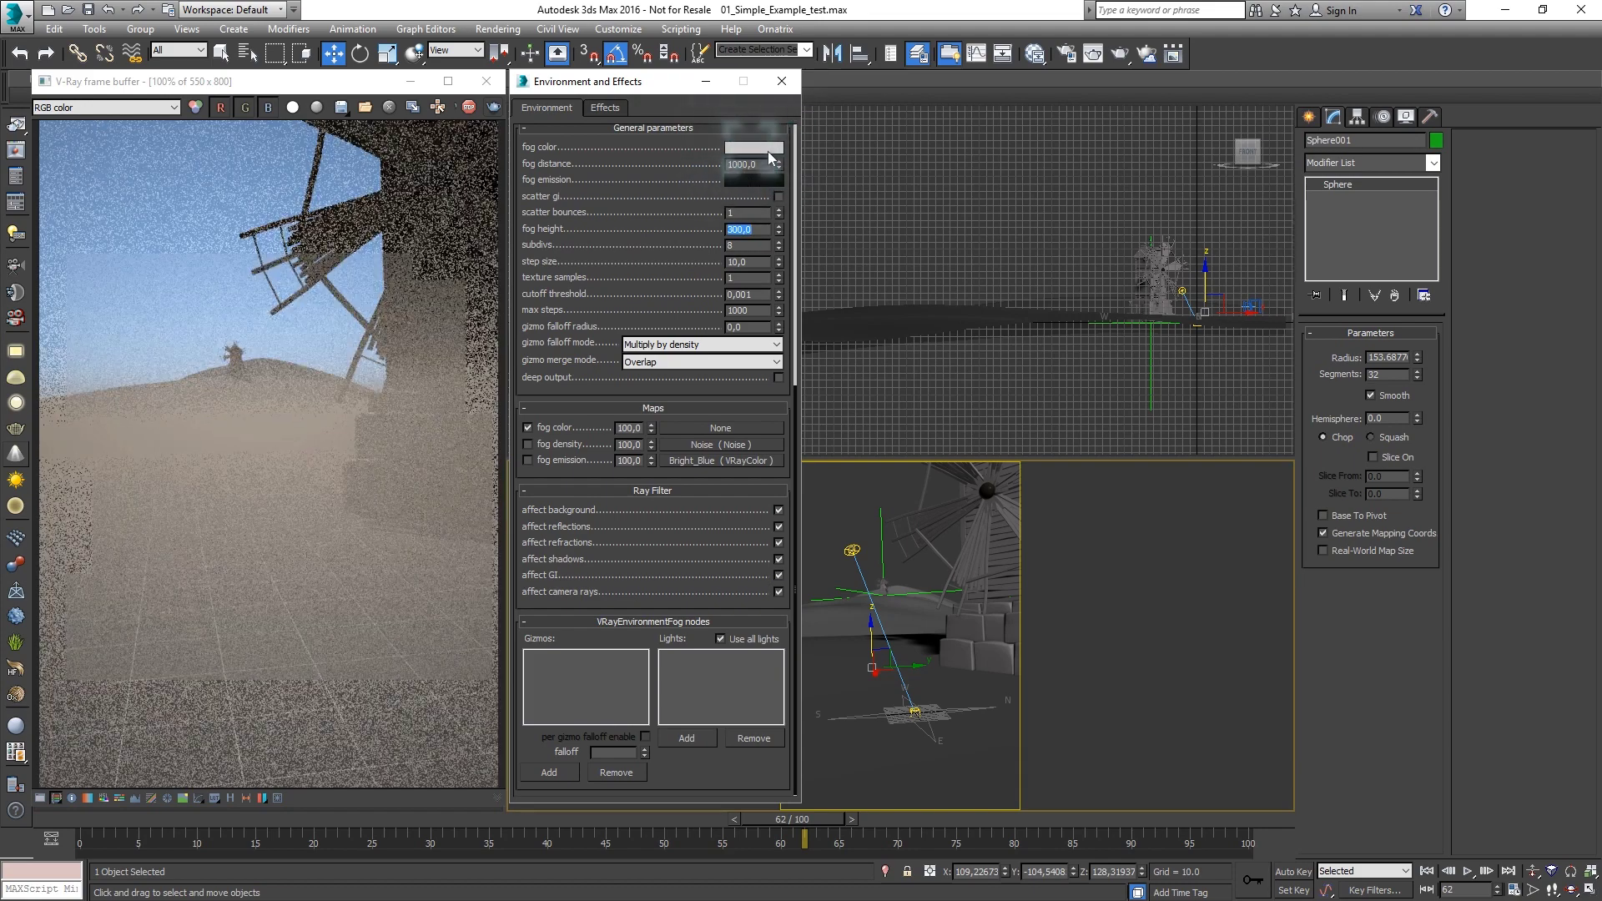
{"action": "left_click", "coordinate": [755, 147]}
{"action": "left_click", "coordinate": [794, 201]}
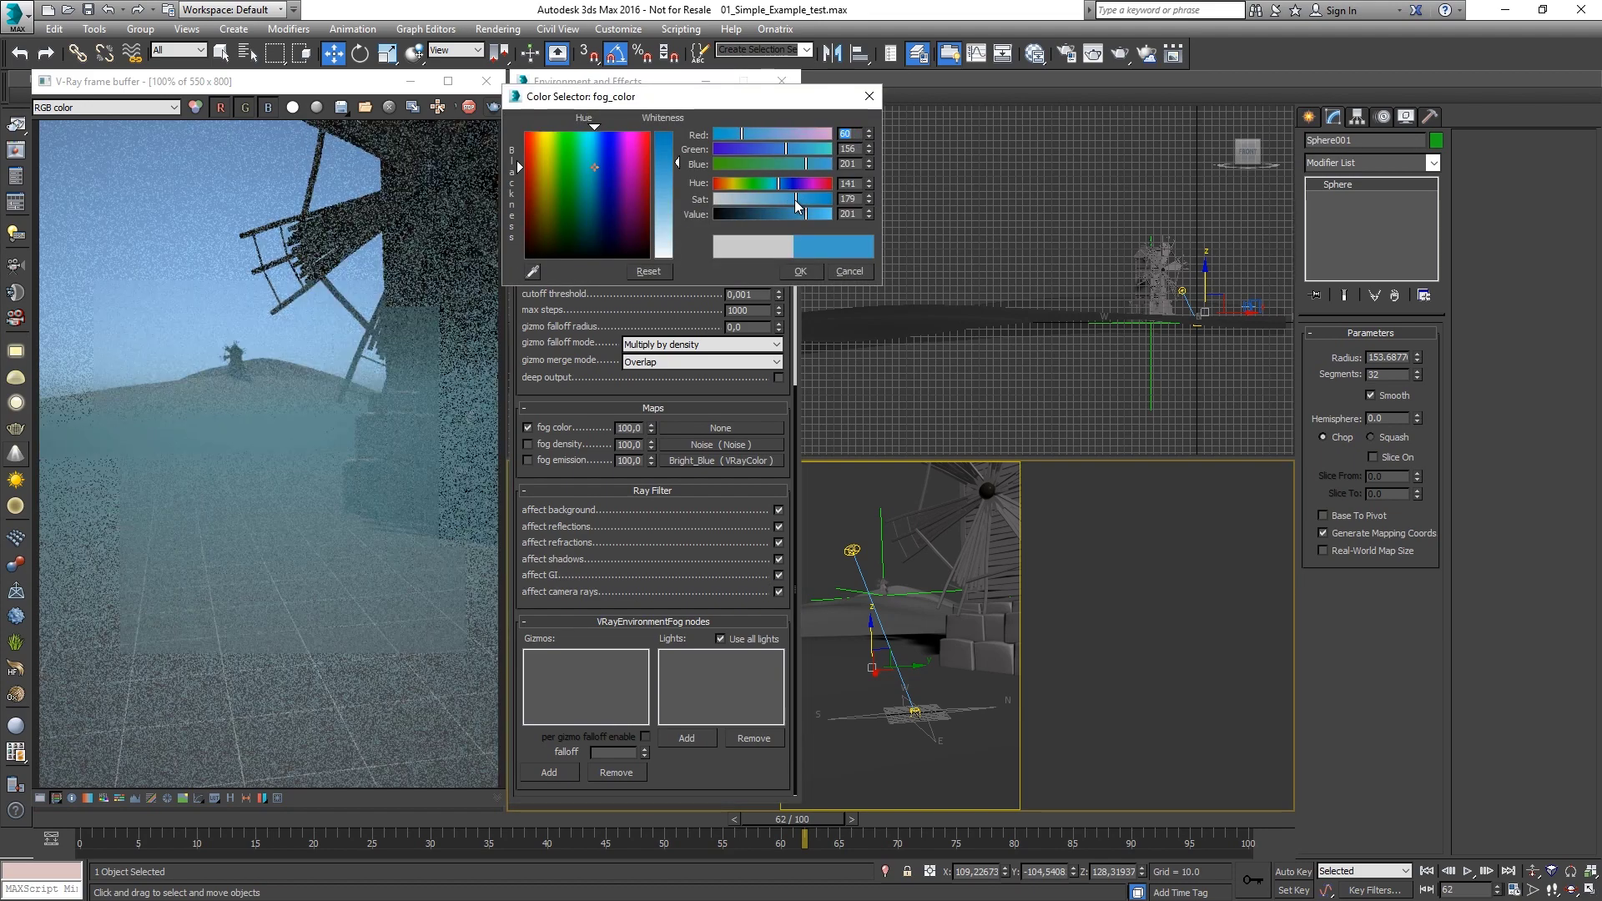
{"action": "left_click", "coordinate": [727, 182]}
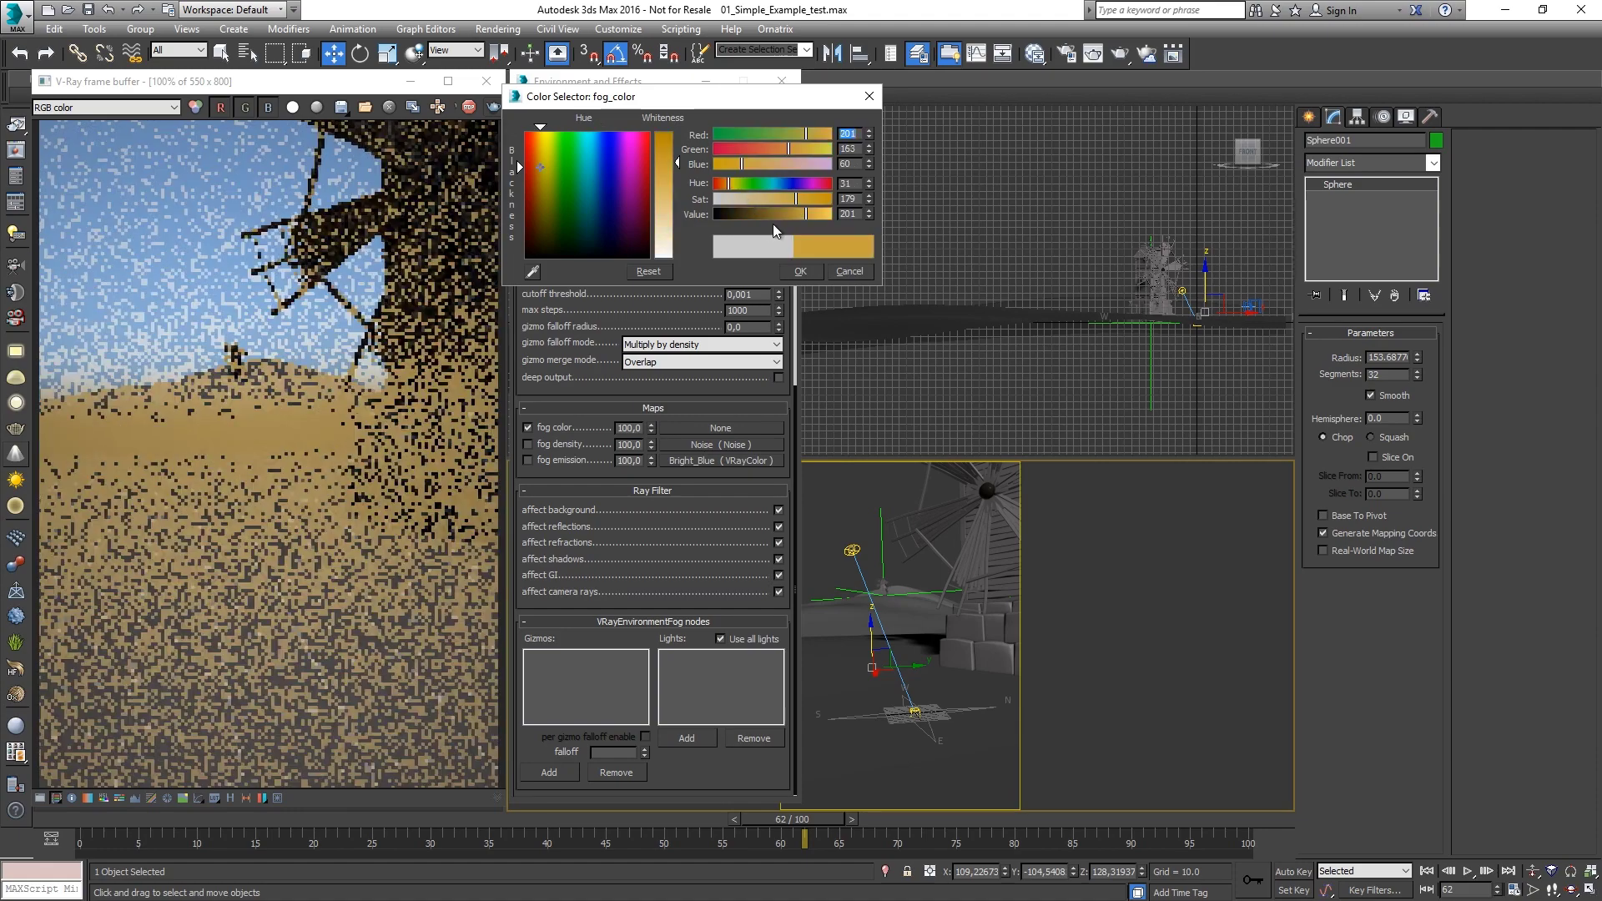
{"action": "left_click", "coordinate": [773, 214]}
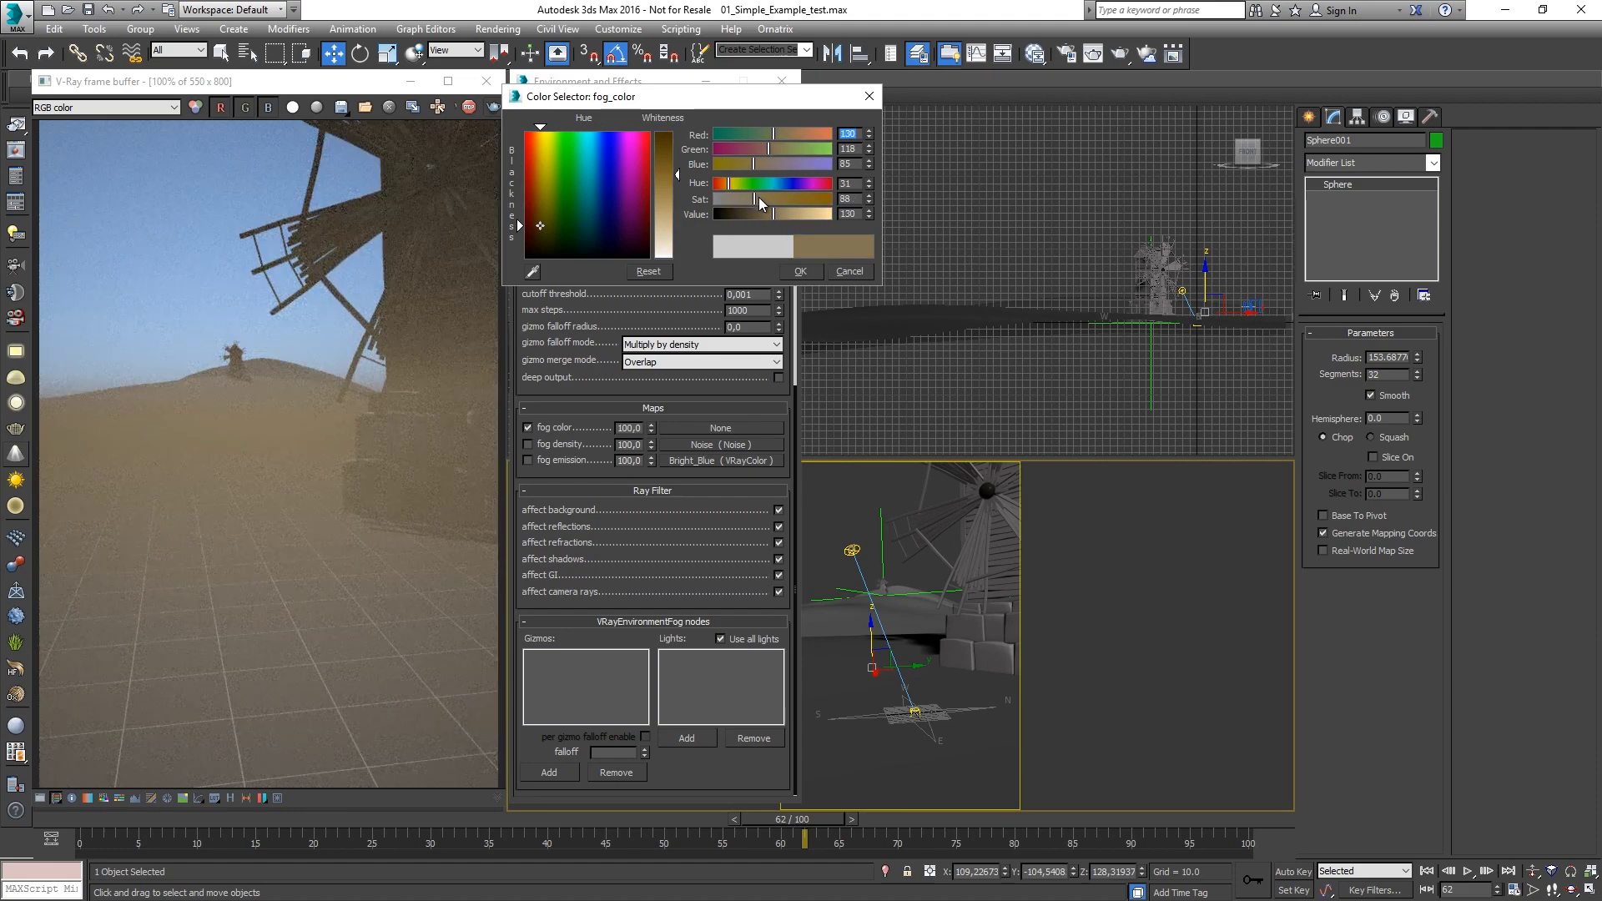
{"action": "left_click", "coordinate": [647, 271]}
{"action": "left_click", "coordinate": [803, 272]}
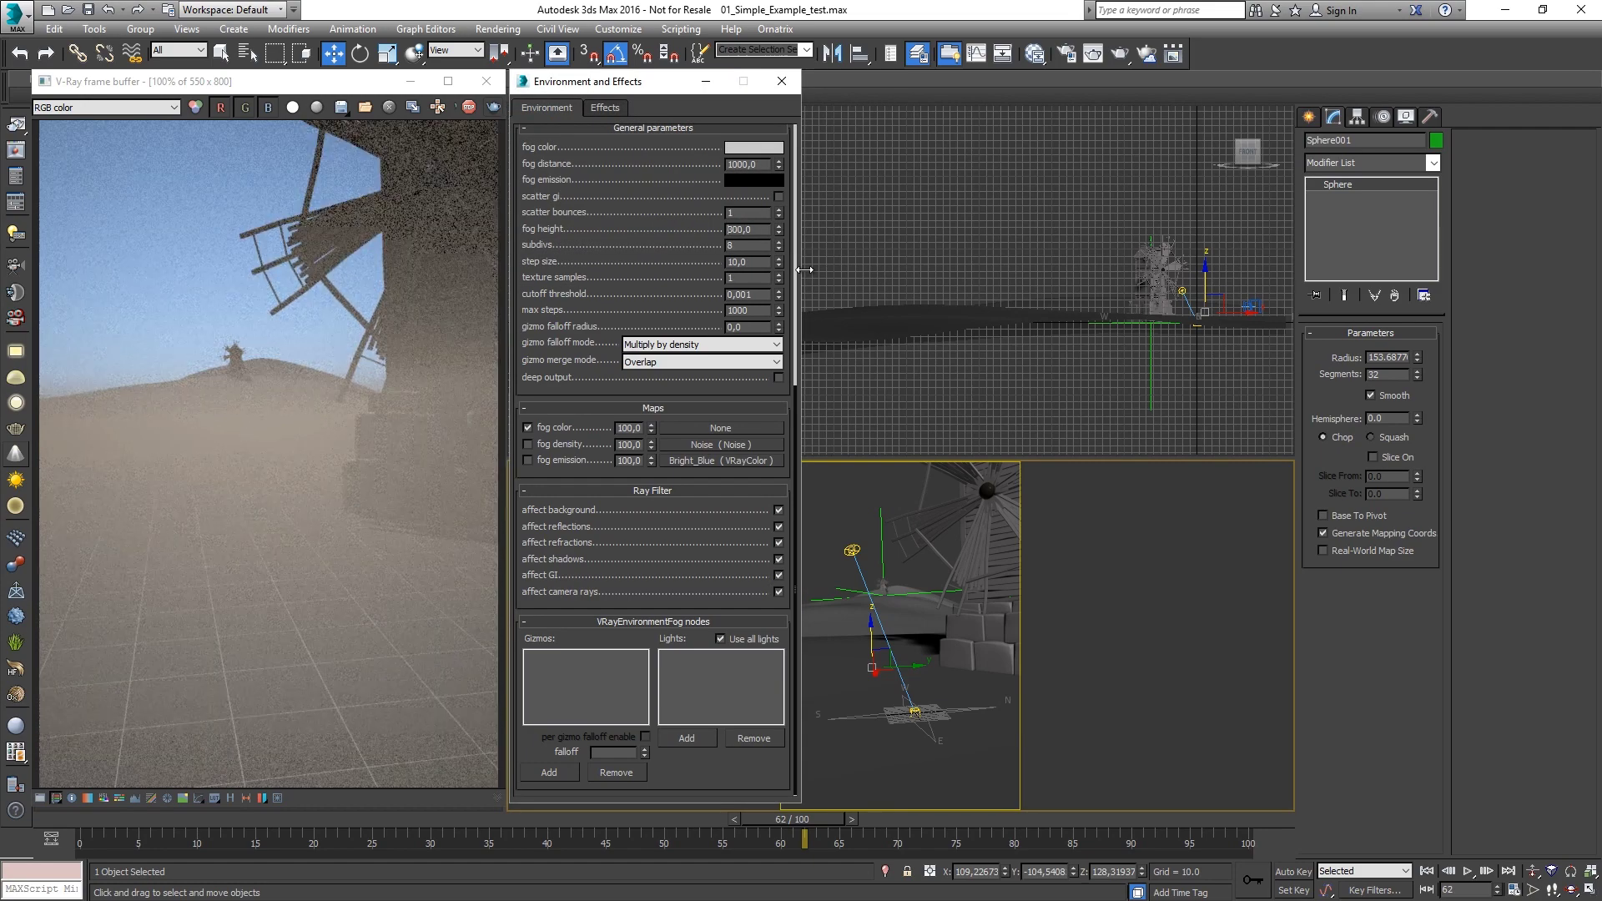
- Enable scatter GI and set a tall render region on the image's left
{"action": "left_click", "coordinate": [780, 197]}
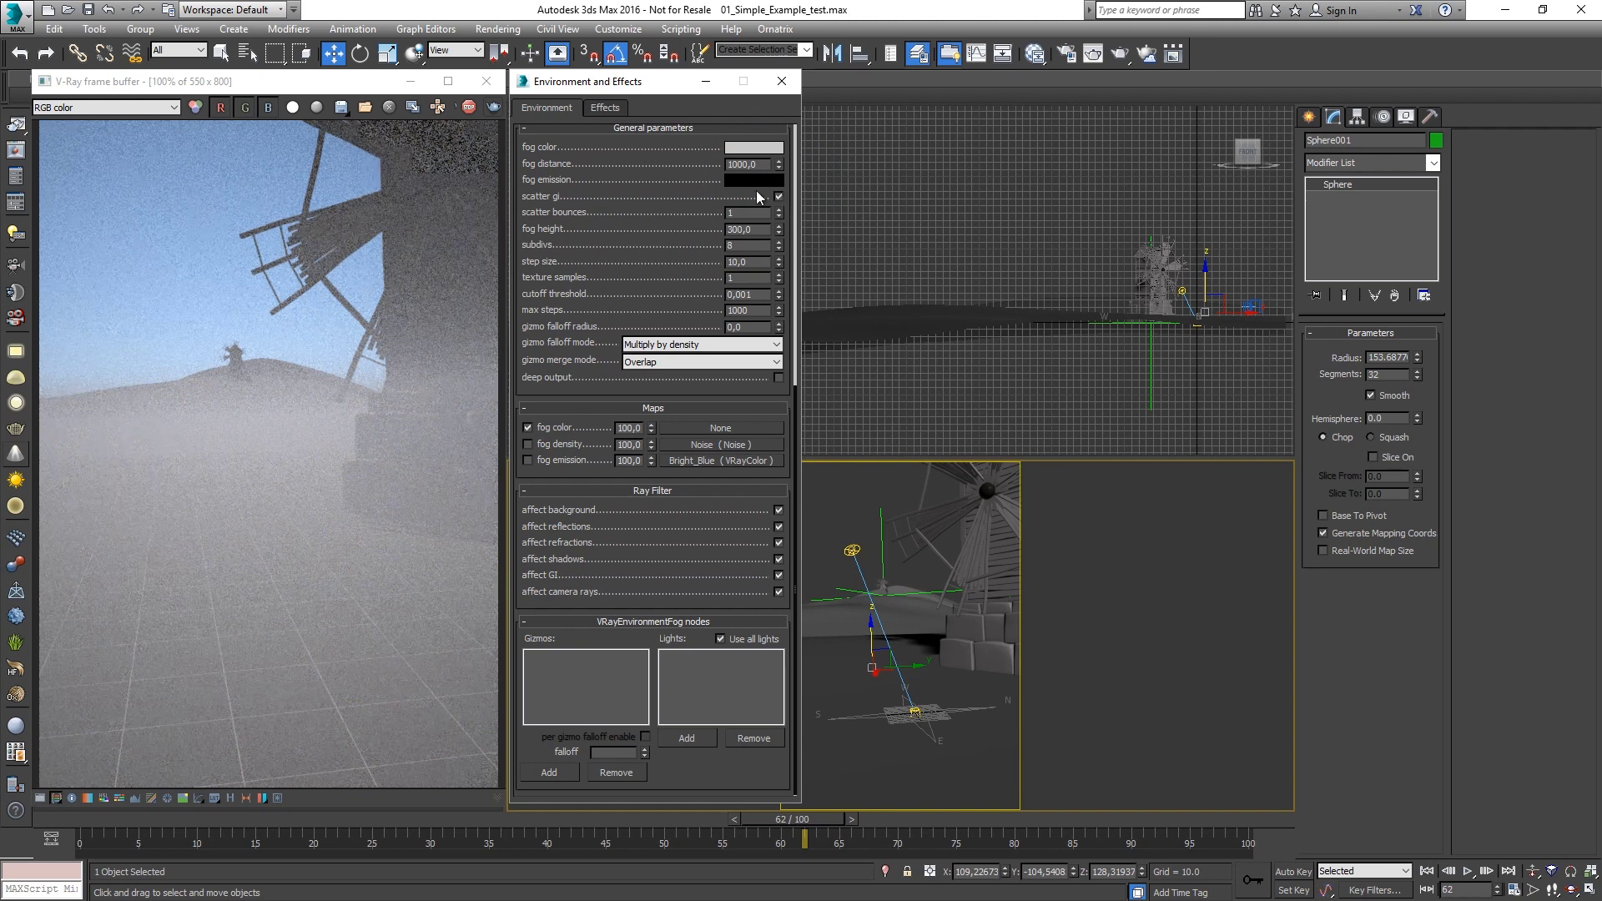
{"action": "left_click", "coordinate": [465, 111]}
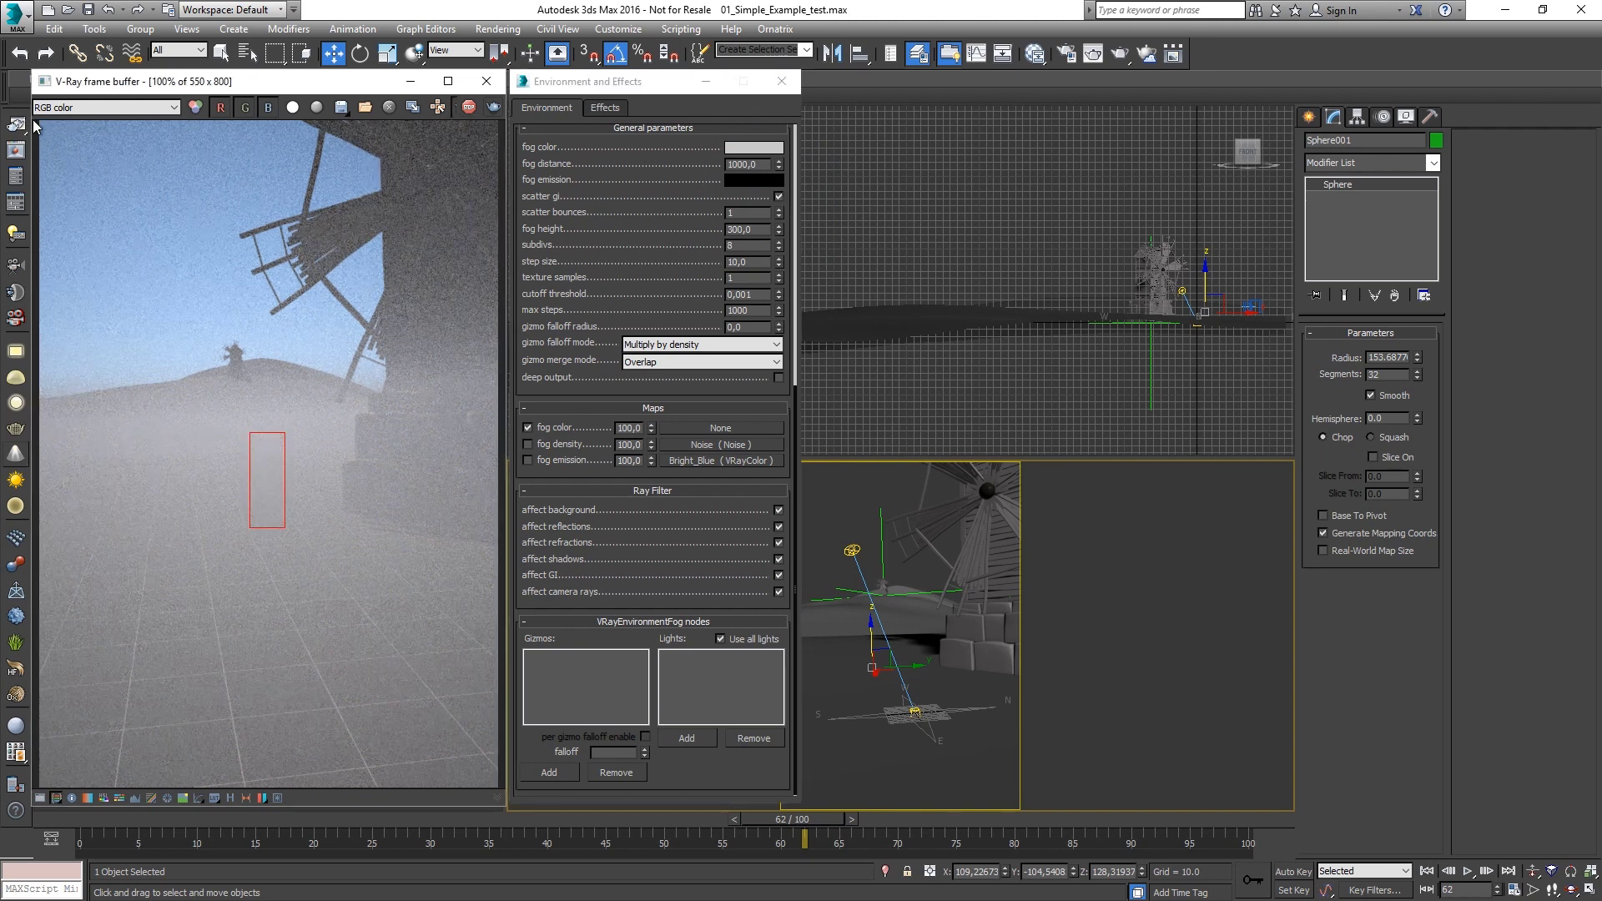
{"action": "left_click_drag", "start_coordinate": [38, 121], "coordinate": [275, 788]}
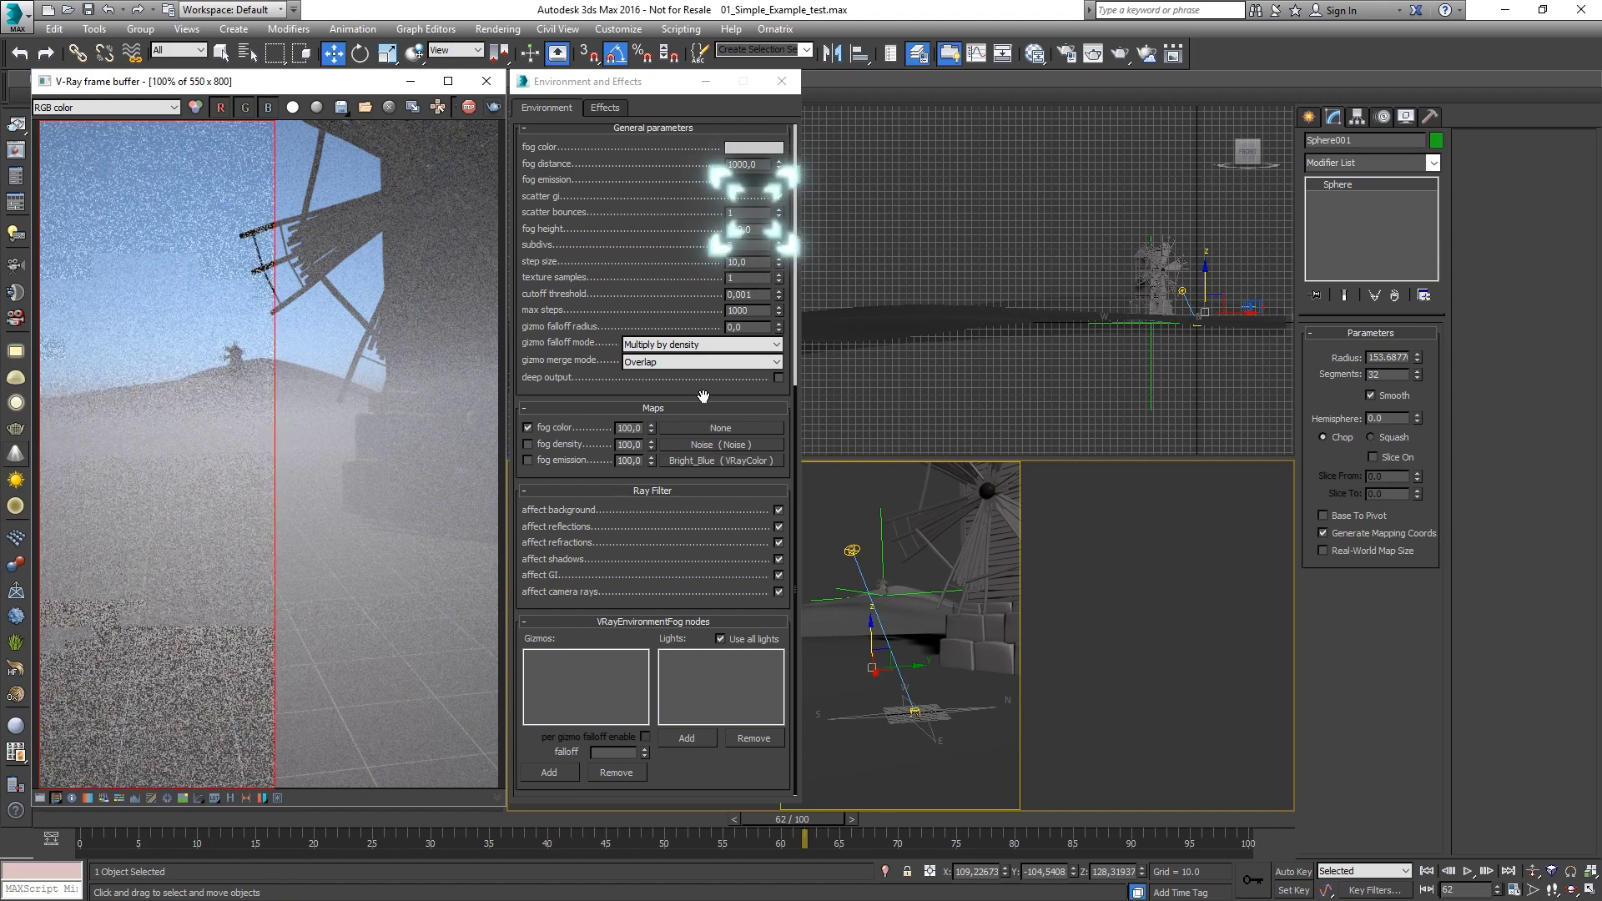
- Raise scatter bounces step by step up to 10
{"action": "left_click", "coordinate": [776, 209]}
{"action": "left_click", "coordinate": [776, 209]}
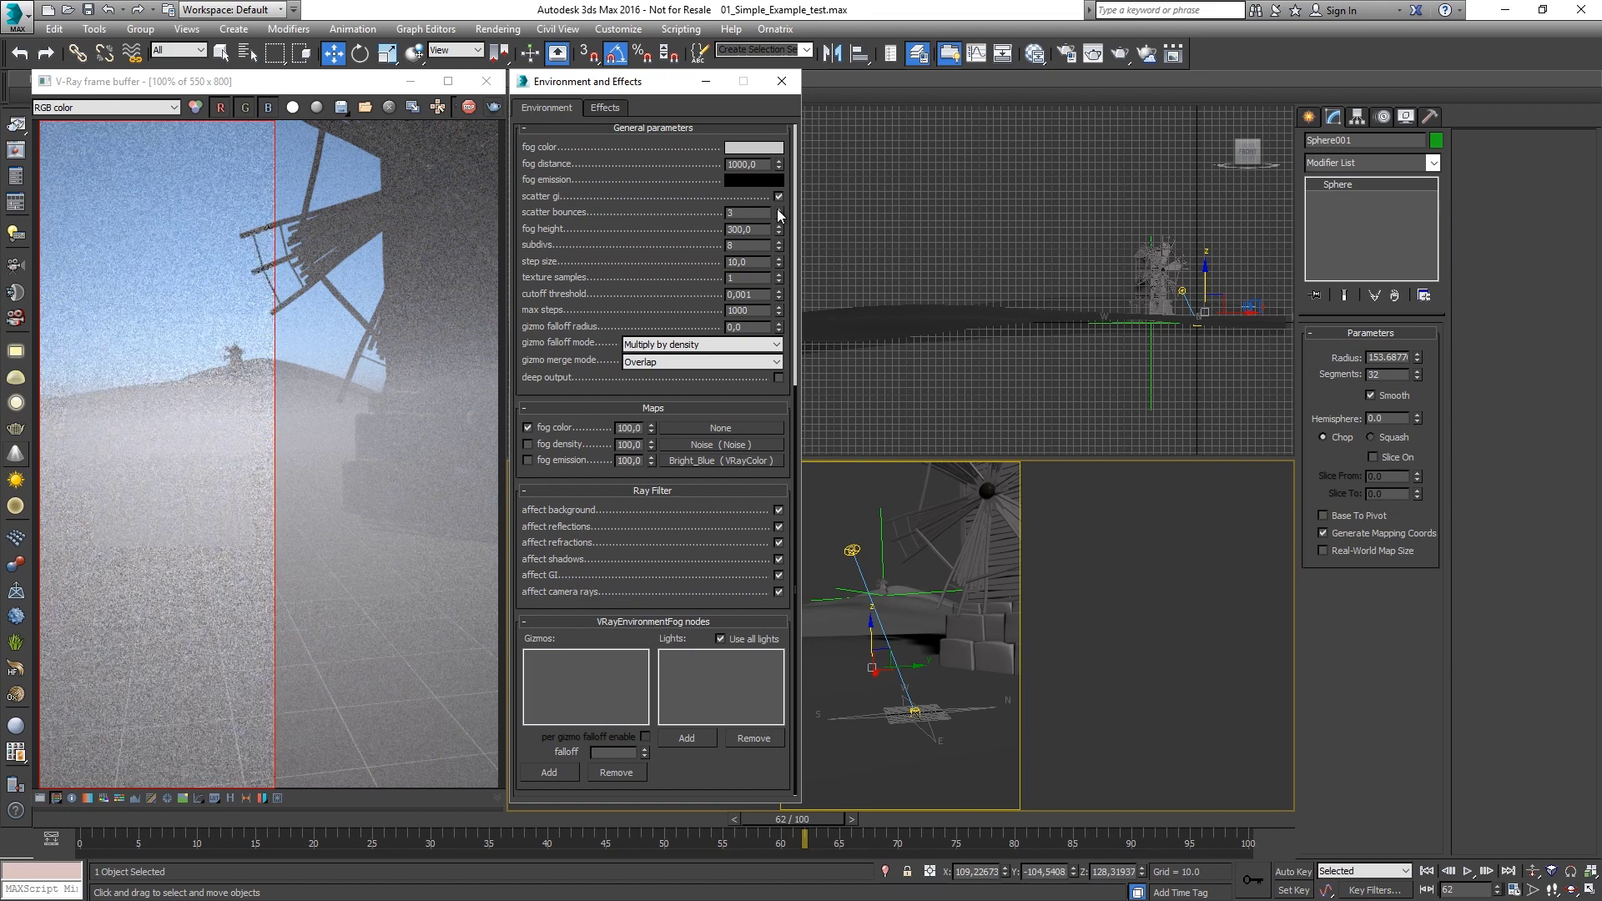
{"action": "left_click", "coordinate": [778, 208]}
{"action": "left_click", "coordinate": [776, 209]}
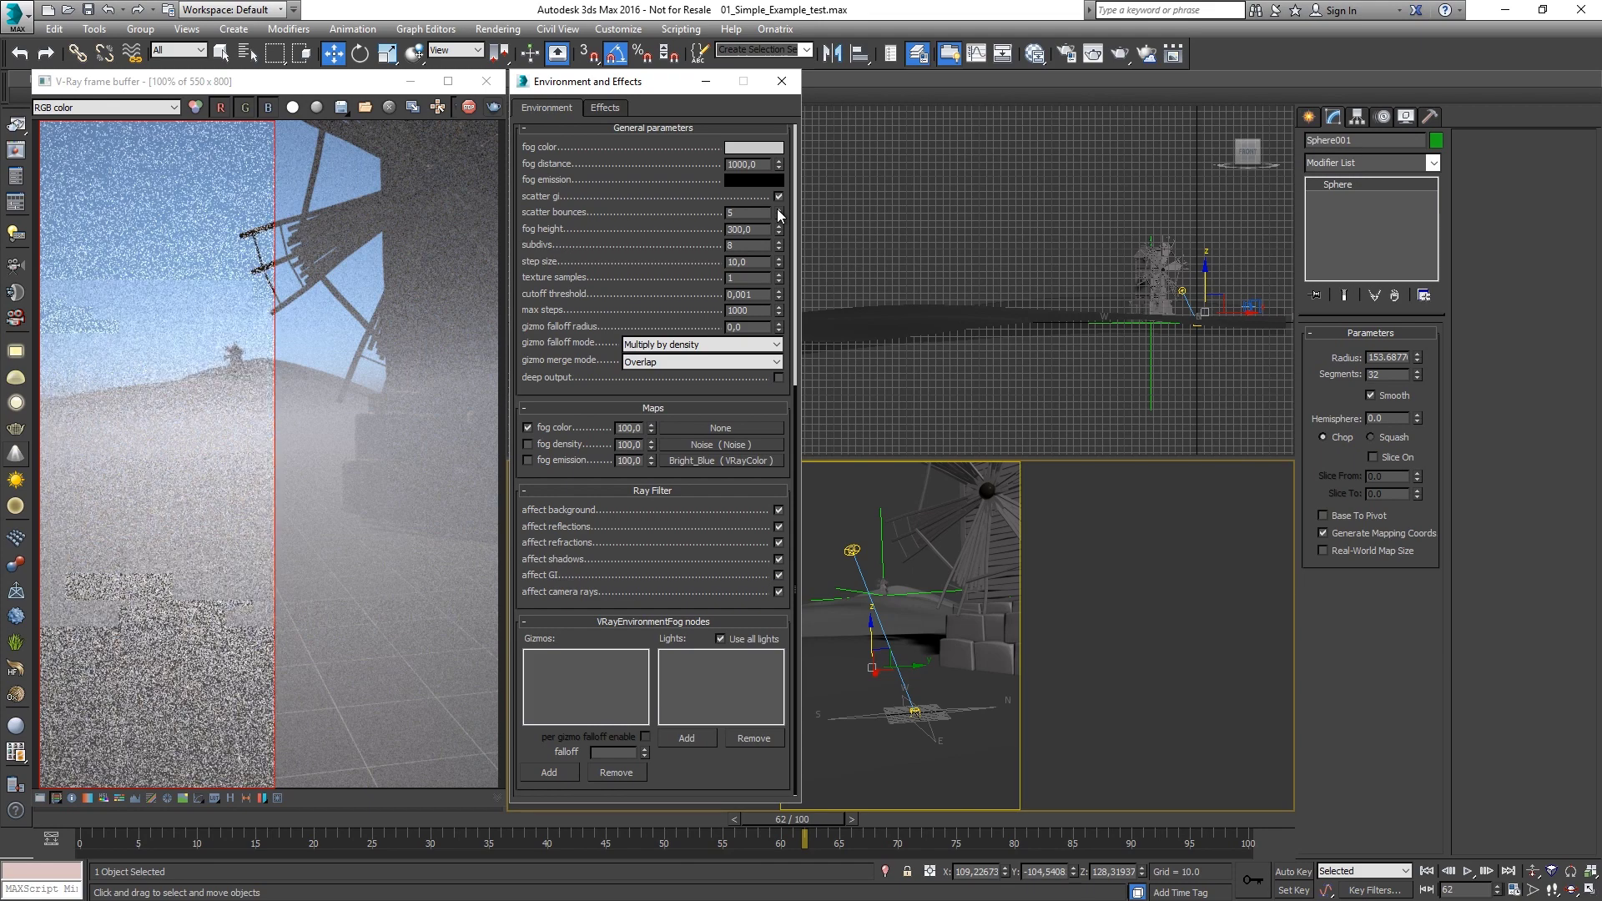
{"action": "left_click", "coordinate": [777, 209]}
{"action": "left_click", "coordinate": [777, 210]}
{"action": "left_click", "coordinate": [778, 209]}
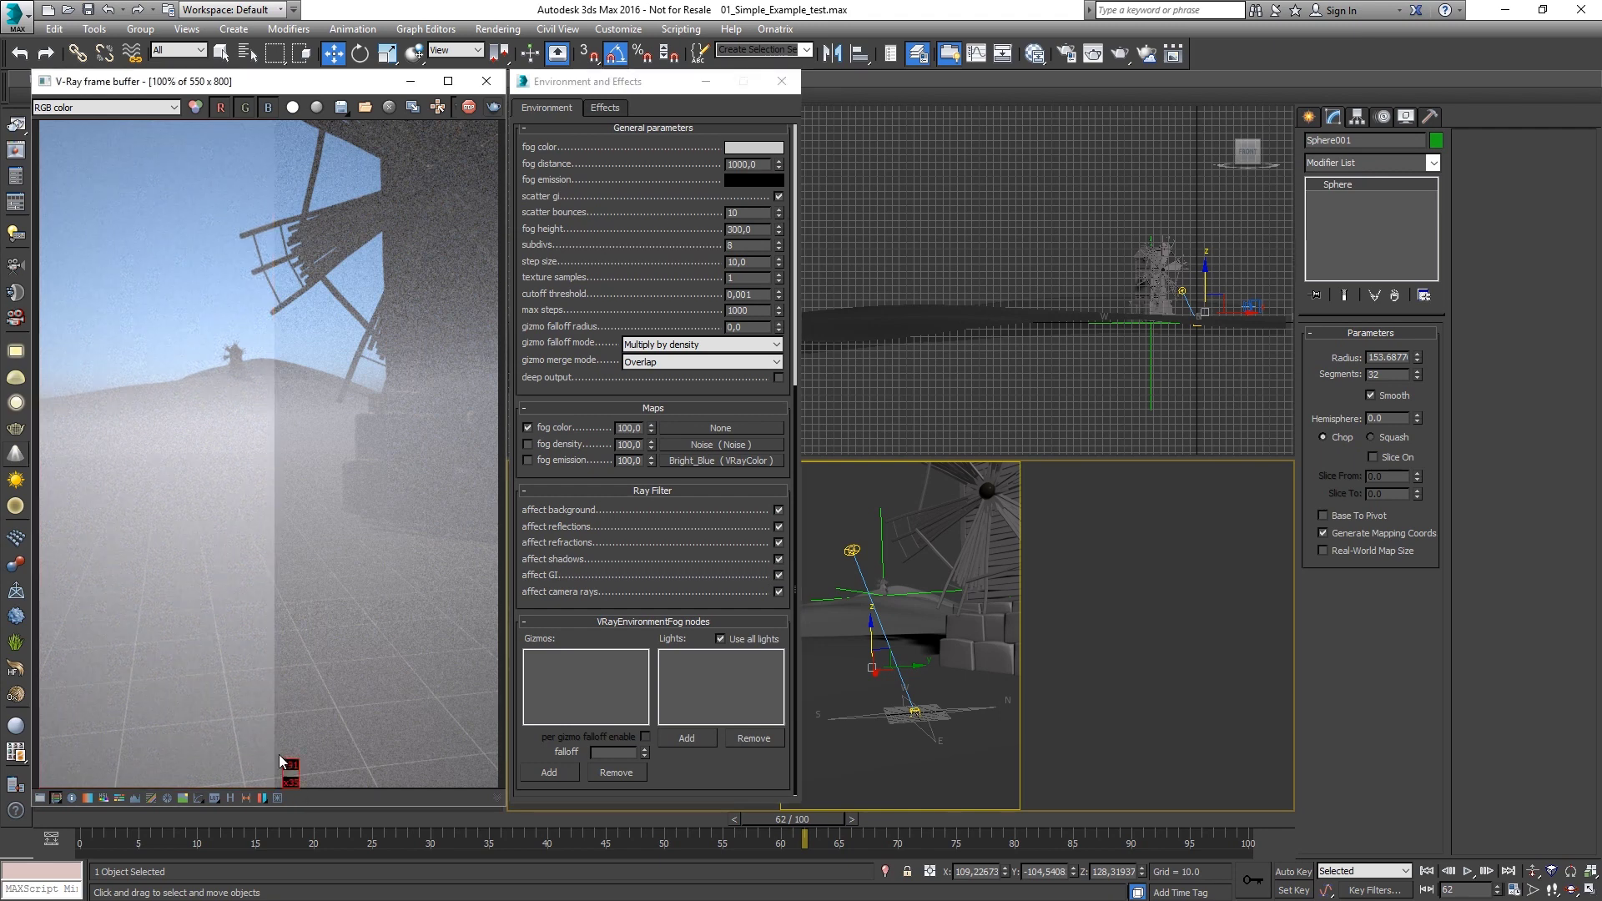
- Redraw the region as a central strip, disable scatter GI, and enable the fog emission map
{"action": "left_click_drag", "start_coordinate": [302, 788], "coordinate": [178, 108]}
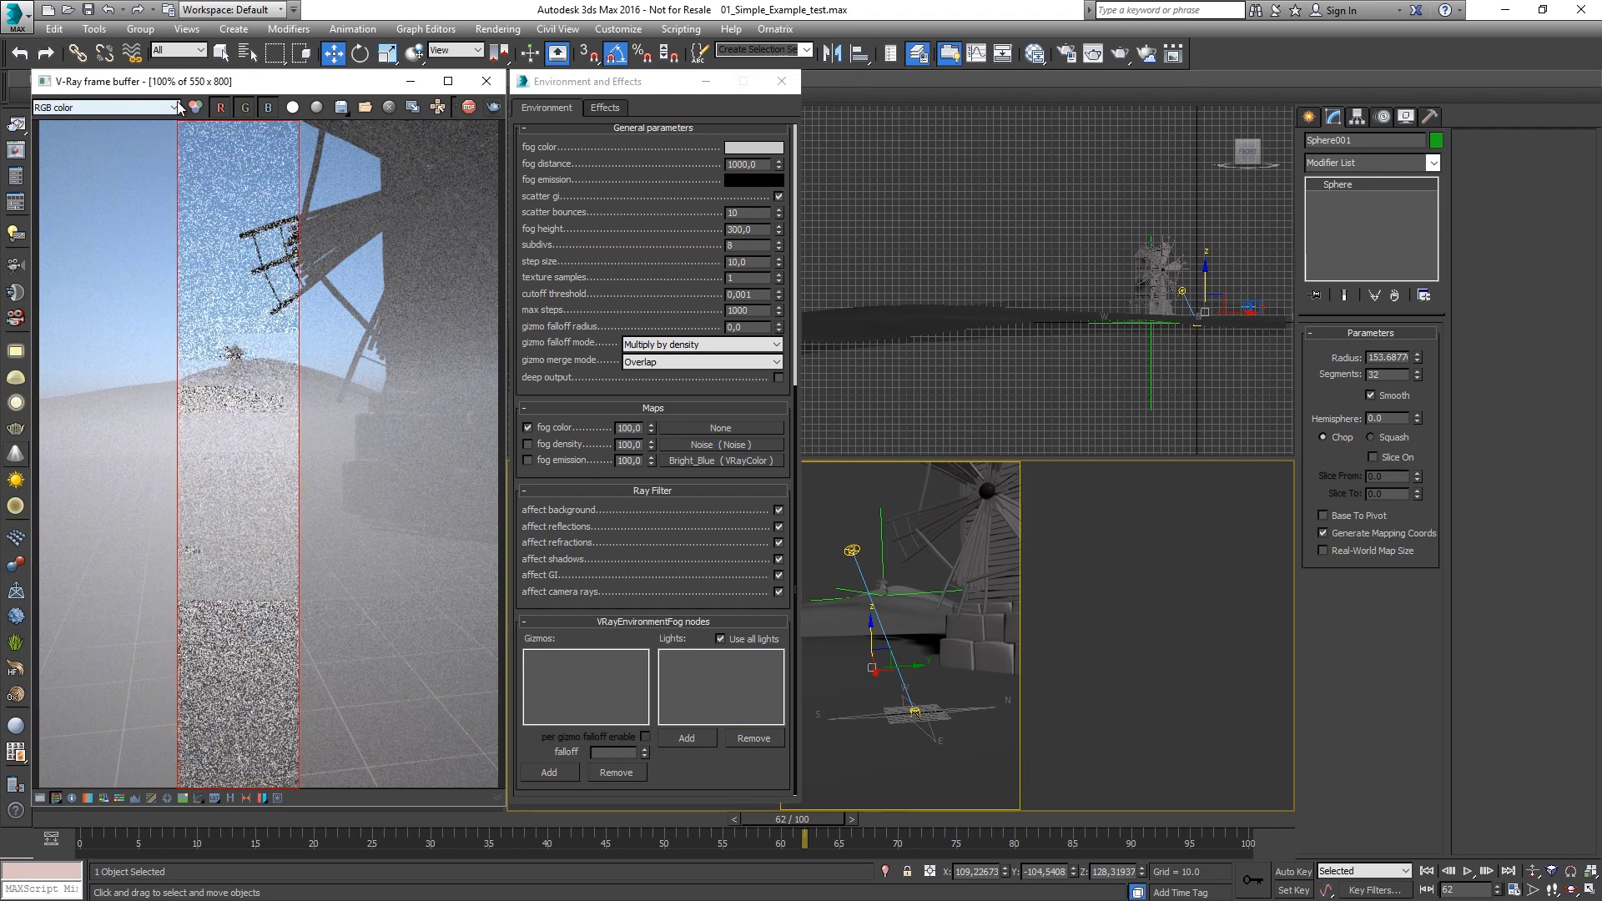
{"action": "left_click", "coordinate": [780, 197]}
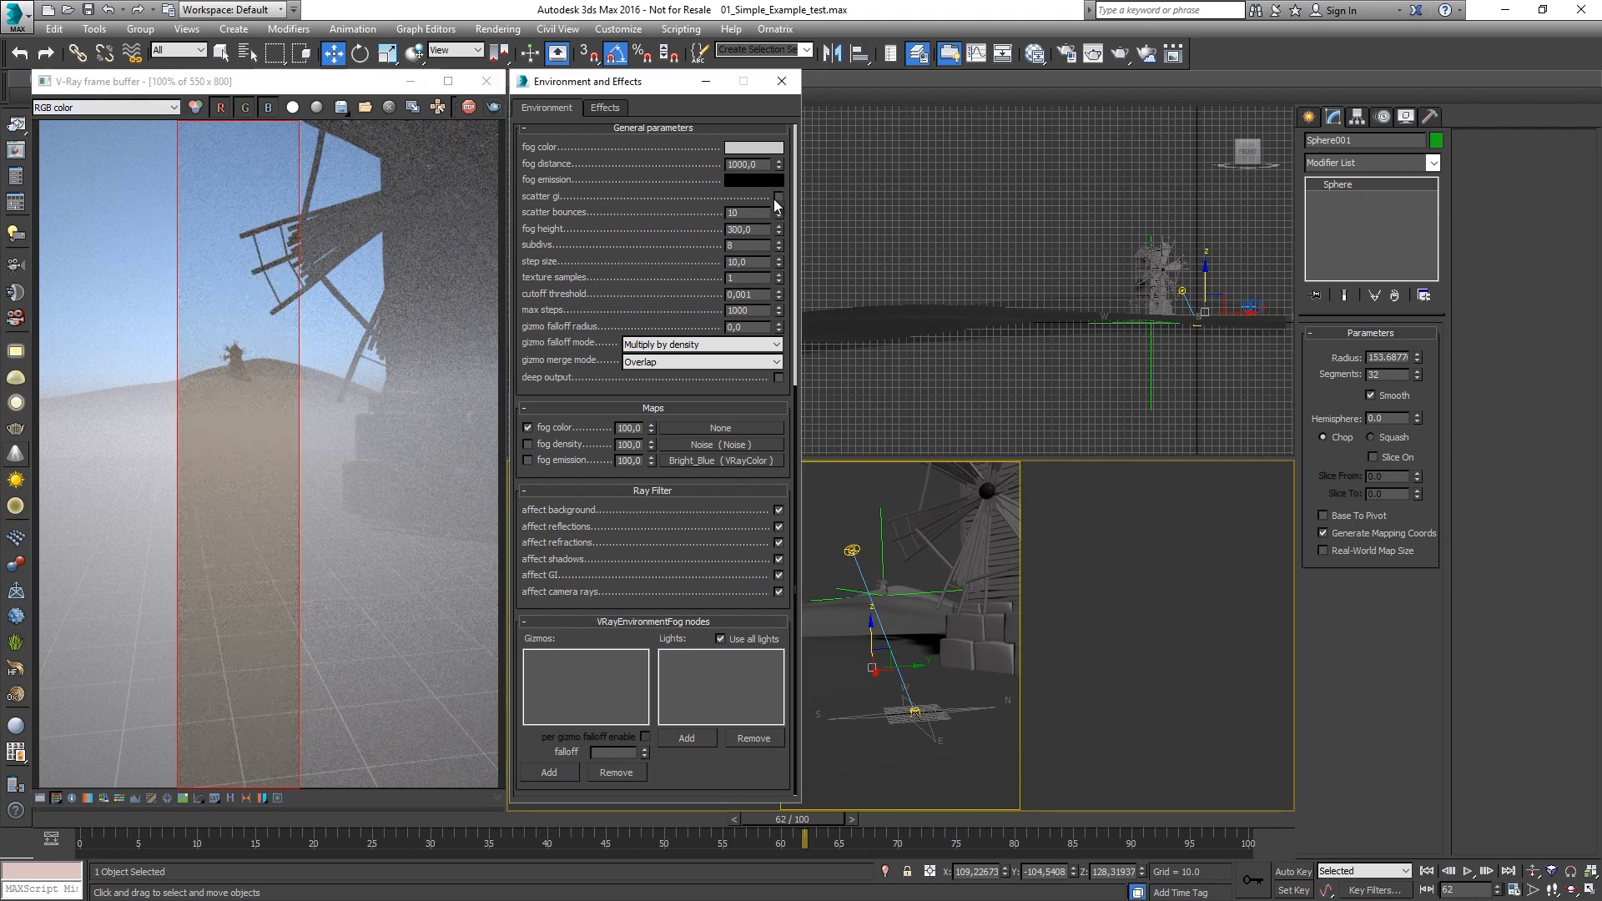
{"action": "left_click", "coordinate": [528, 460]}
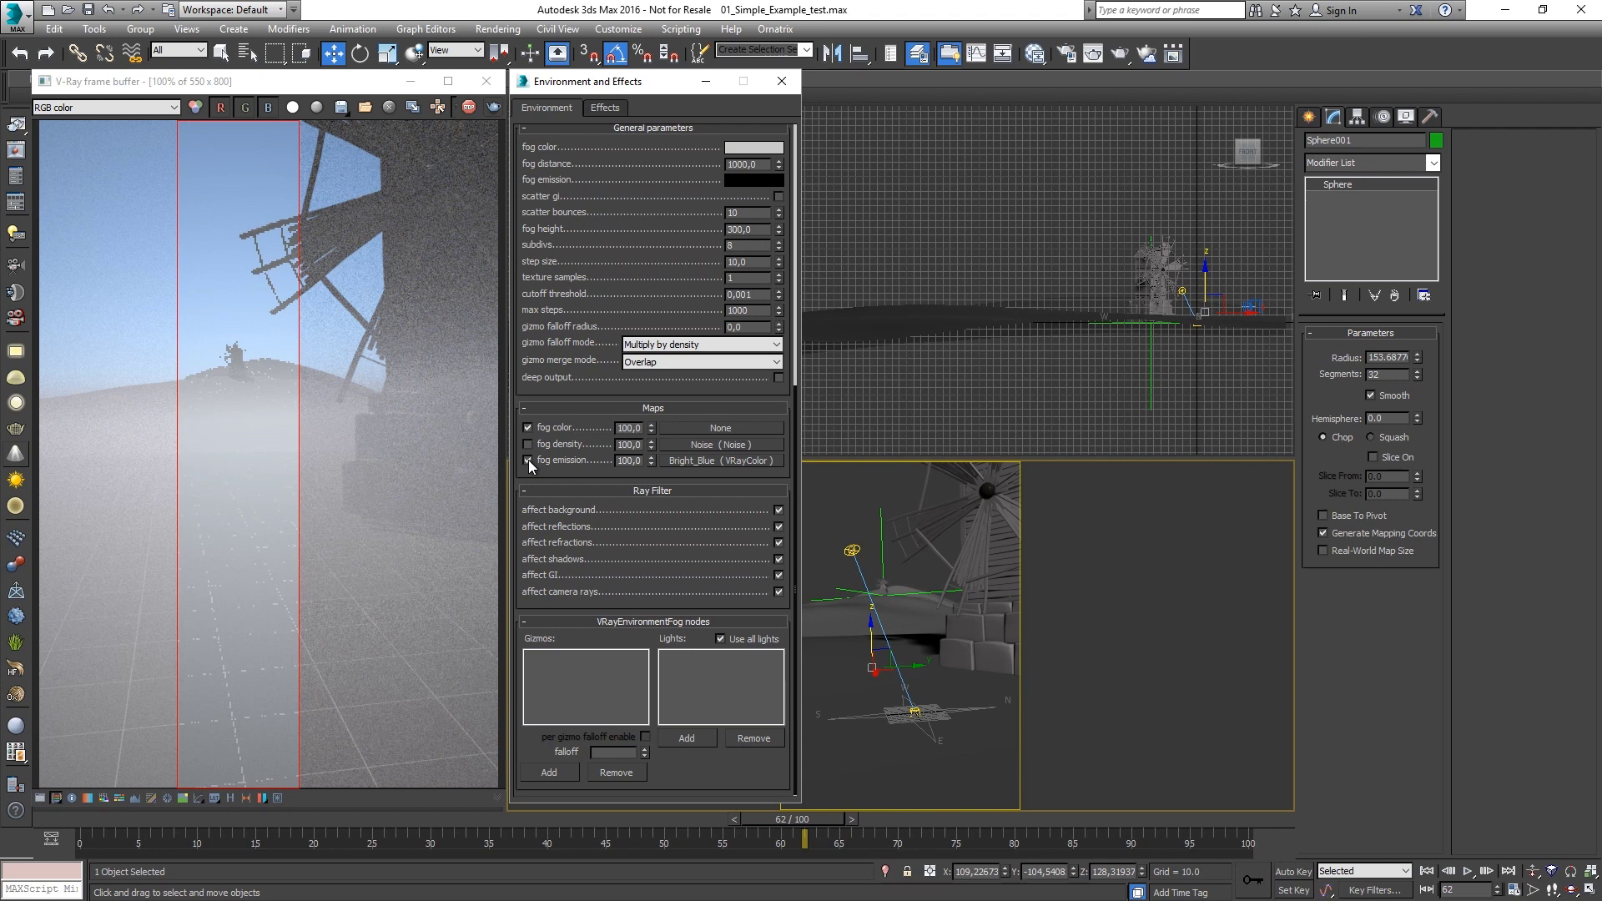
- Stop the fog affecting reflections, refractions, shadows and GI, then render the full frame
{"action": "left_click", "coordinate": [780, 525]}
{"action": "left_click", "coordinate": [778, 558]}
{"action": "left_click", "coordinate": [778, 575]}
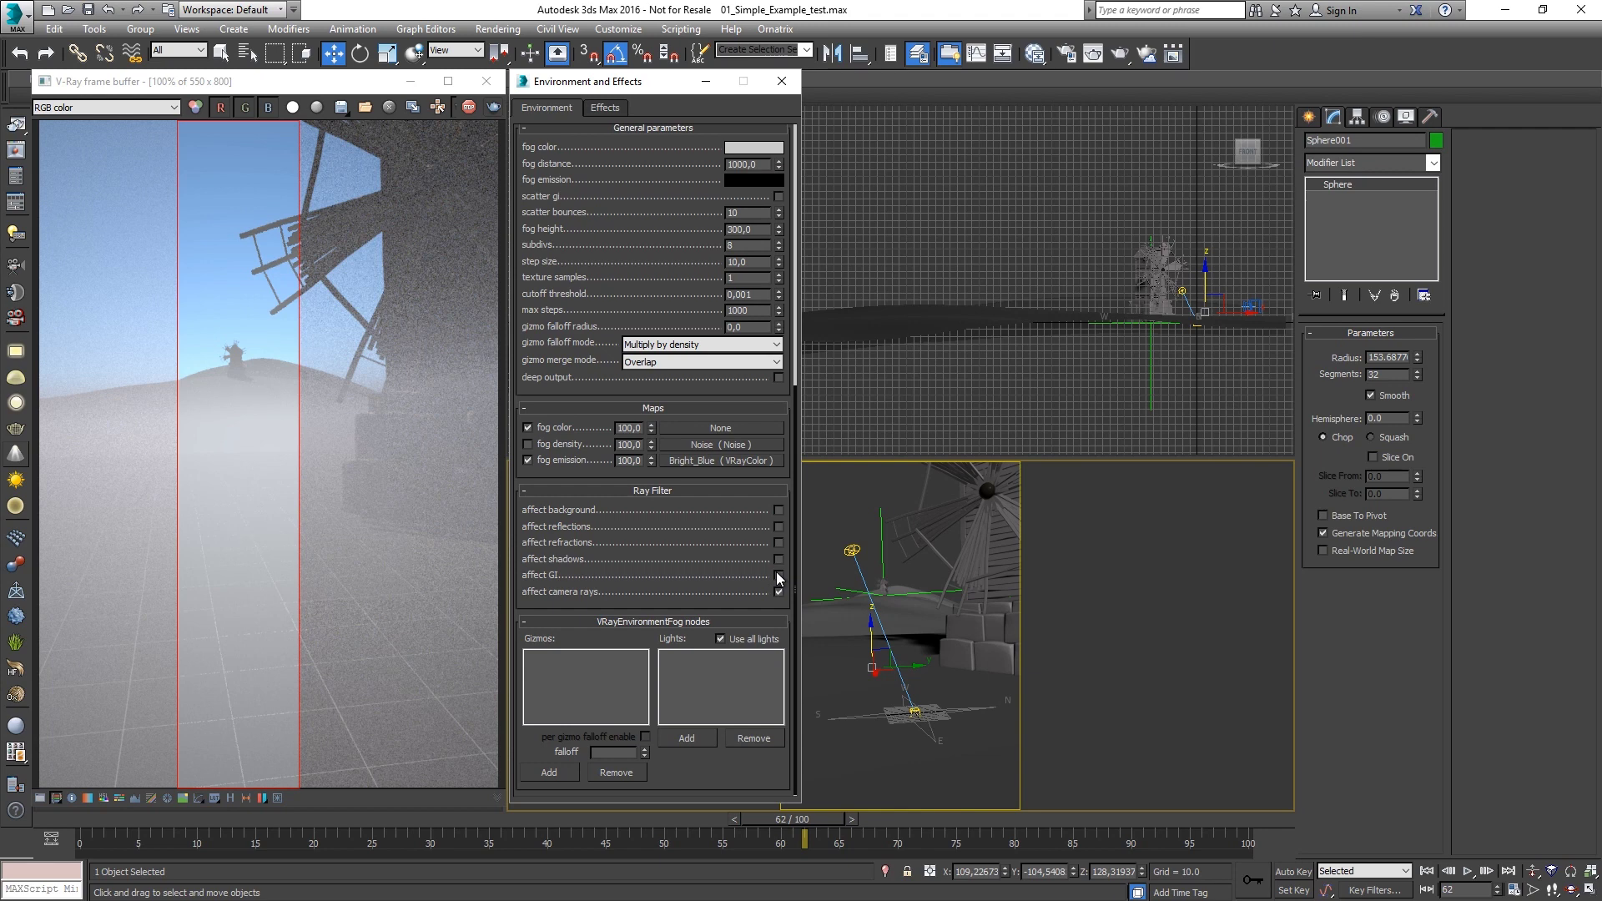
{"action": "left_click", "coordinate": [460, 113]}
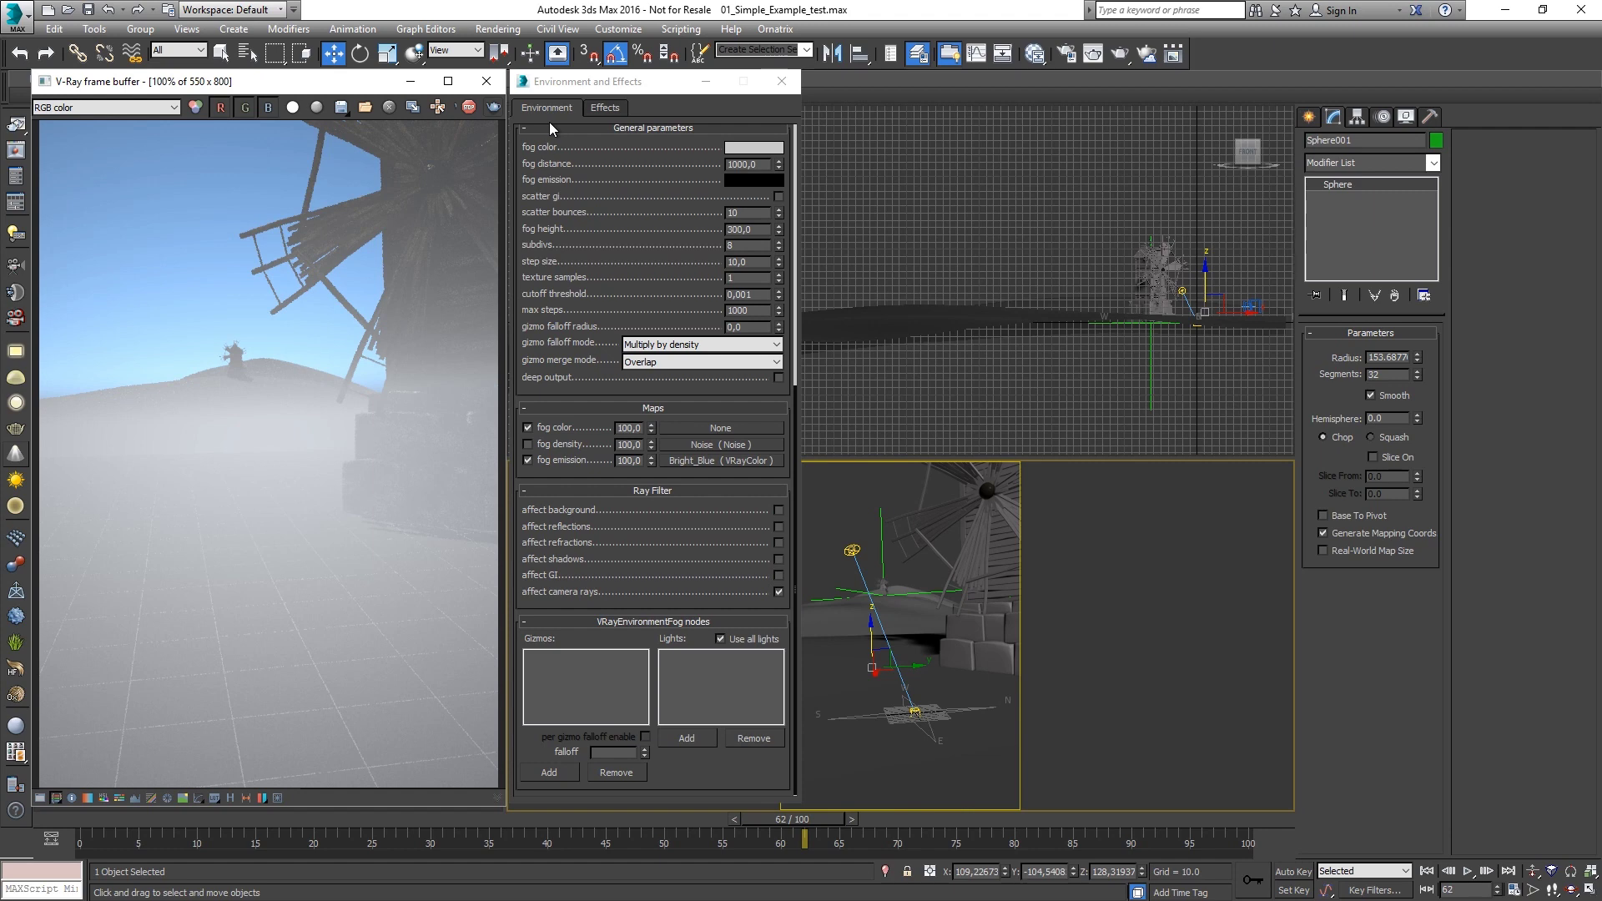
{"action": "left_click_drag", "start_coordinate": [639, 164], "coordinate": [652, 625]}
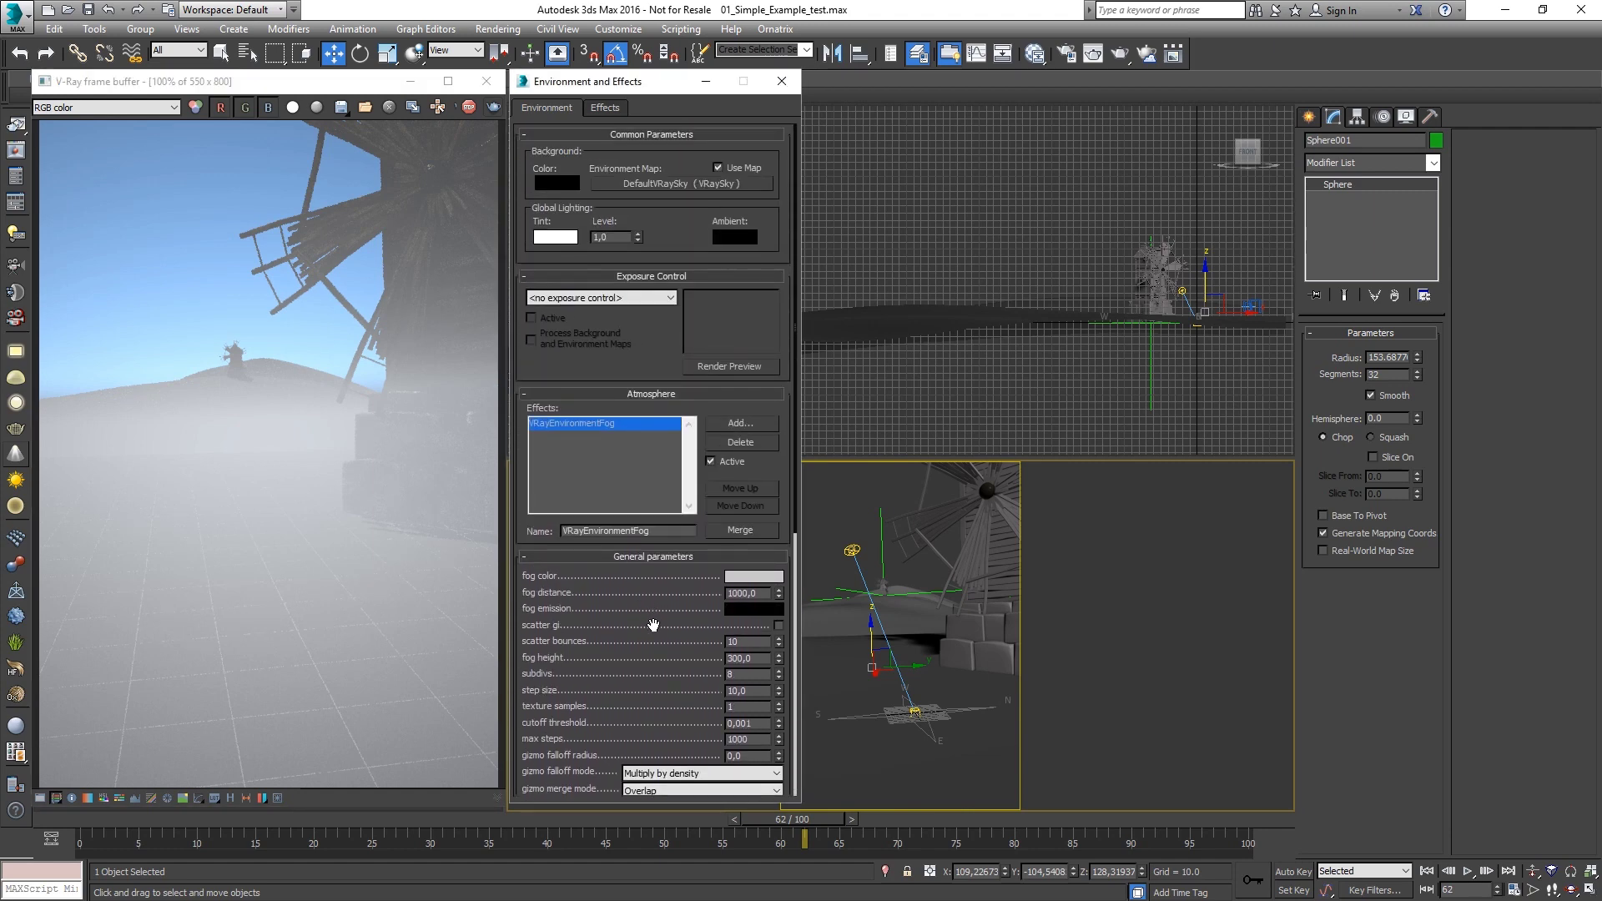
- Delete VRayEnvironmentFog and add VRayAerialPerspective to the atmosphere list
{"action": "left_click", "coordinate": [726, 443]}
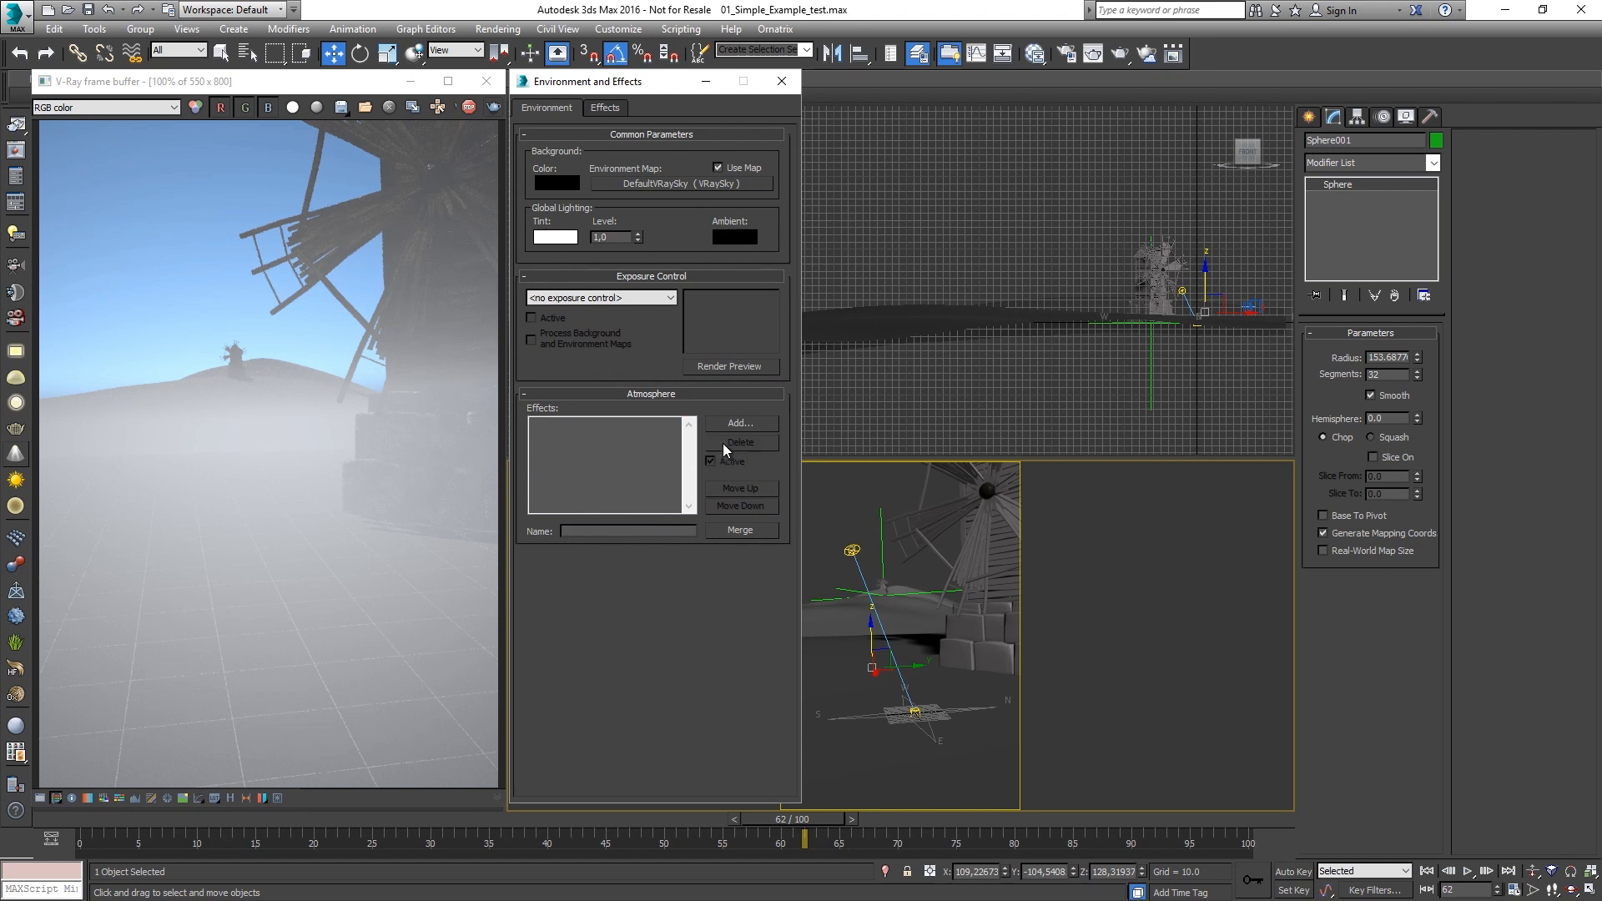
{"action": "left_click", "coordinate": [722, 427]}
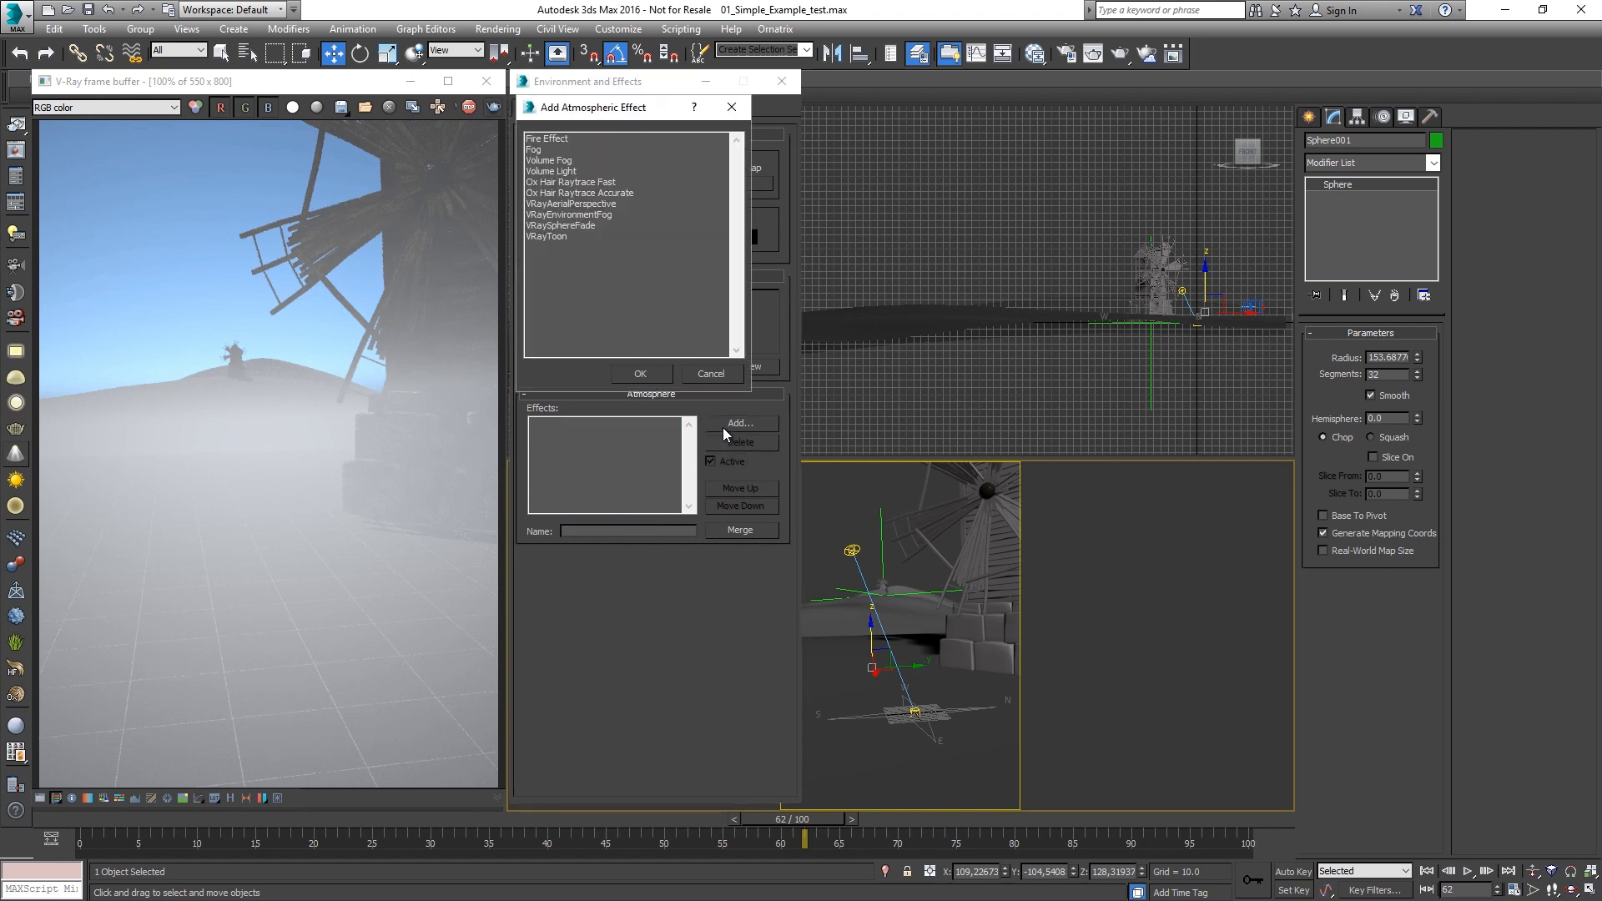
{"action": "left_click", "coordinate": [573, 203]}
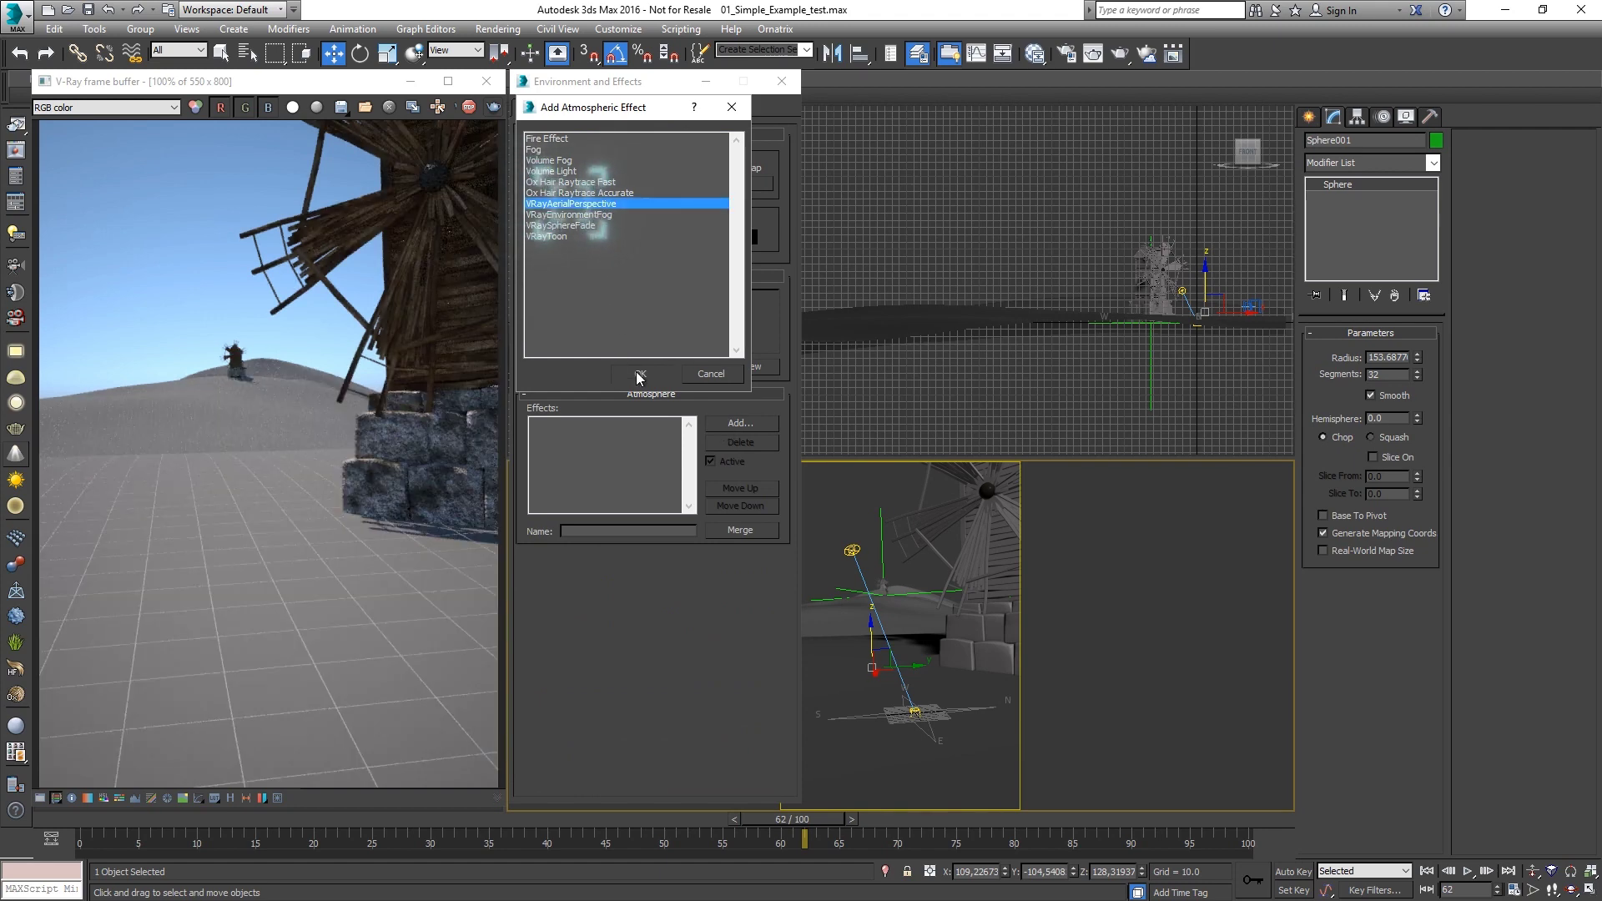
{"action": "left_click", "coordinate": [640, 374]}
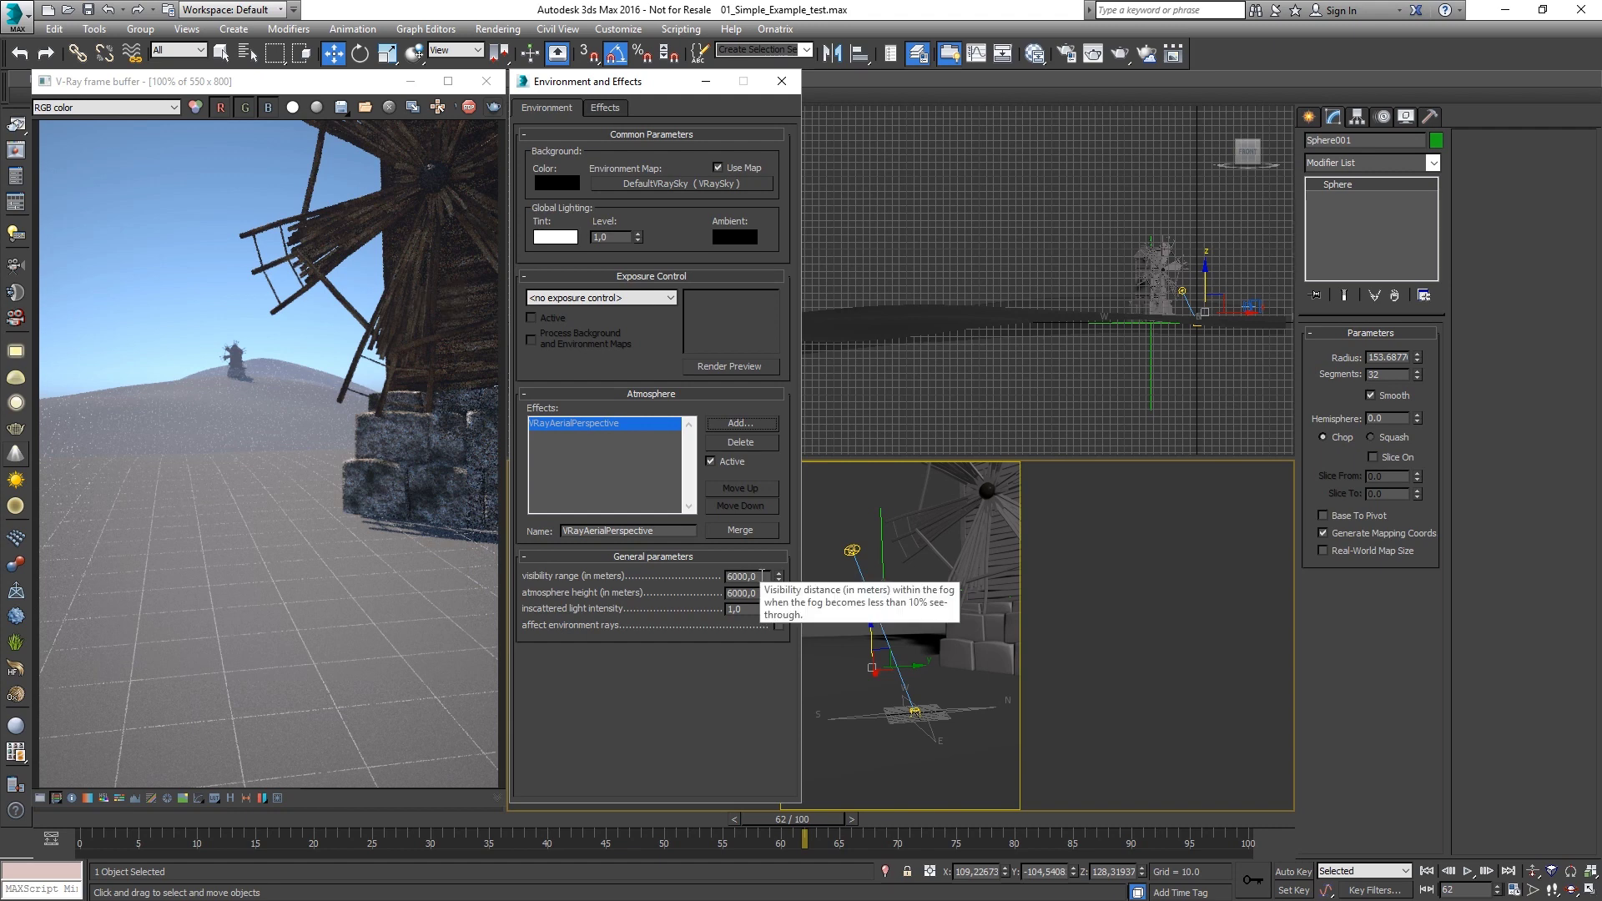
- Set visibility range to 1000 after trying 2000, and atmosphere height to 100 after trying 5
{"action": "double_click", "coordinate": [762, 575]}
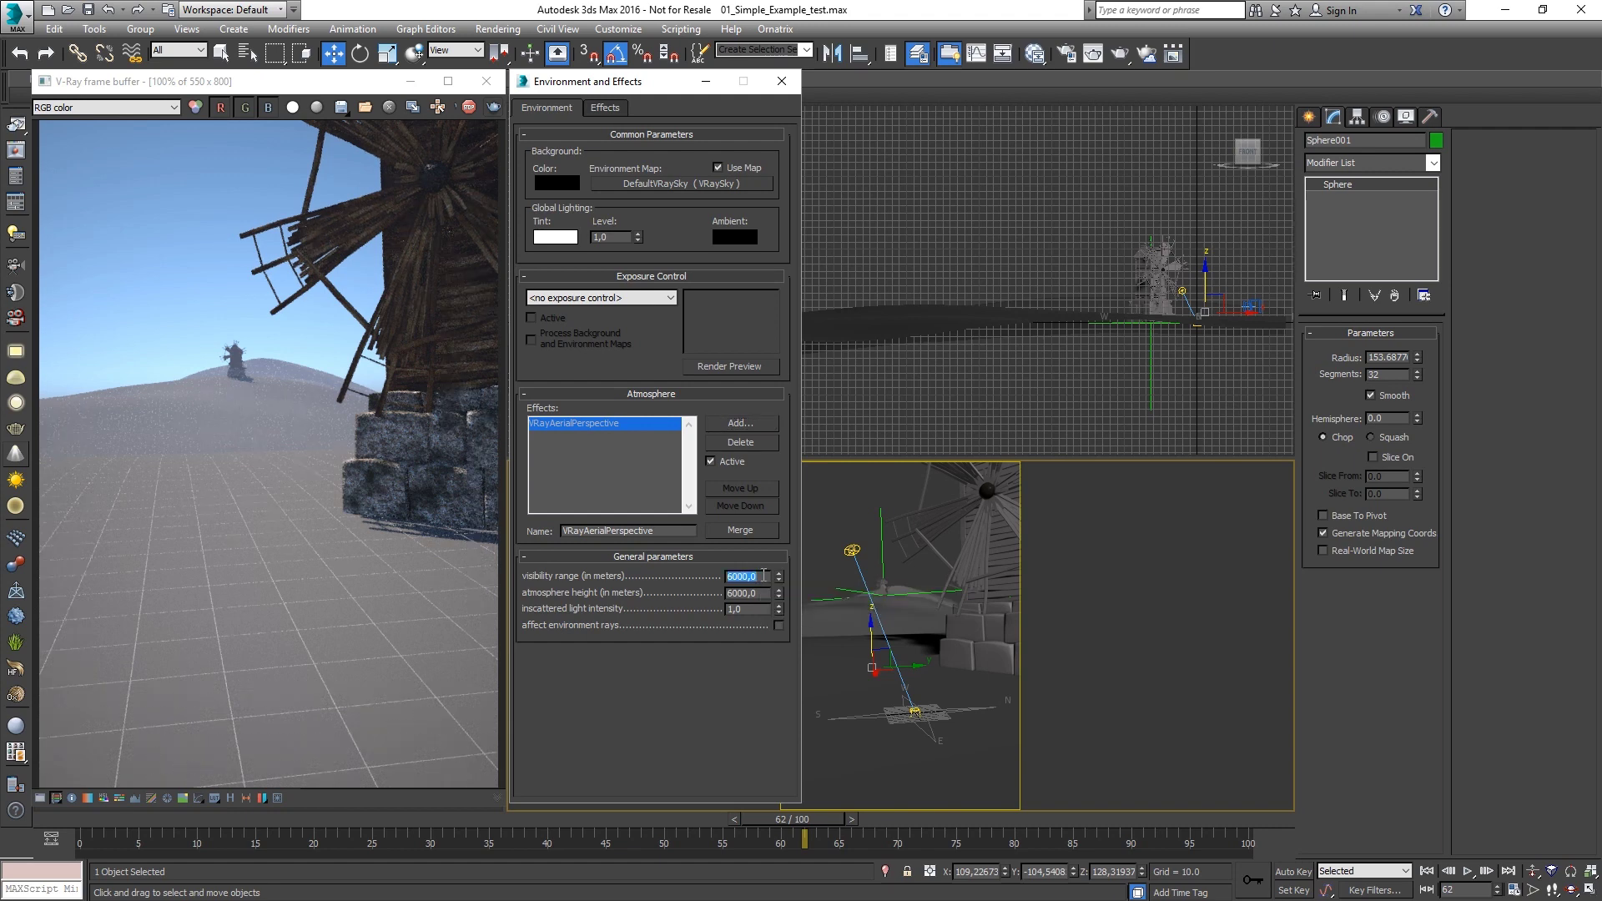
{"action": "type", "text": "2000"}
{"action": "key", "text": "Return"}
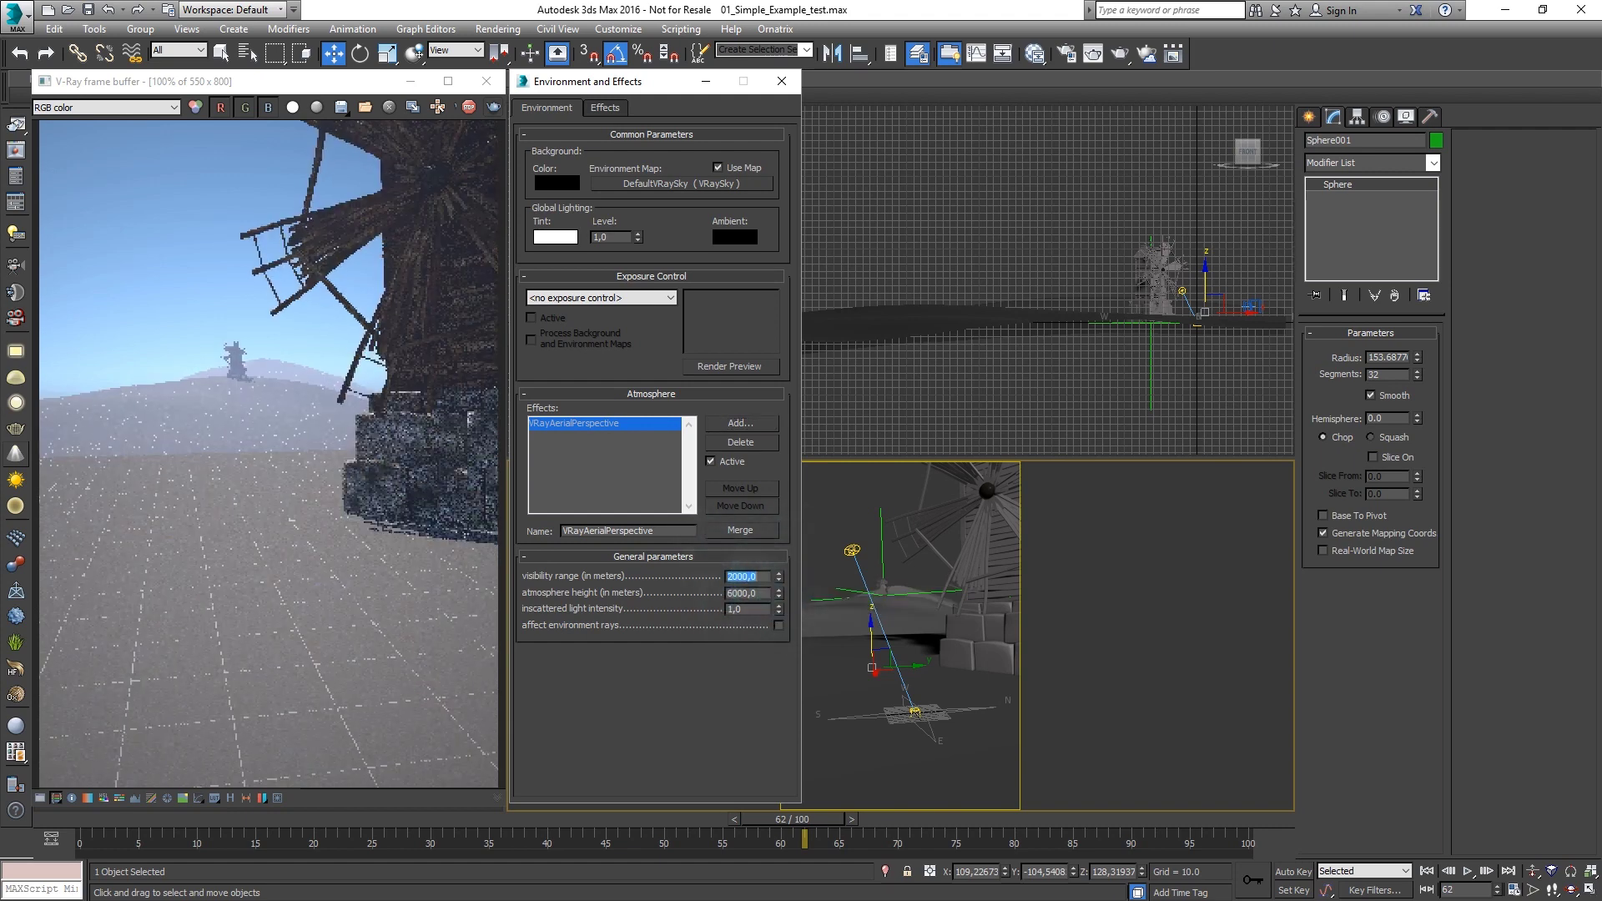
{"action": "type", "text": "1000"}
{"action": "key", "text": "Return"}
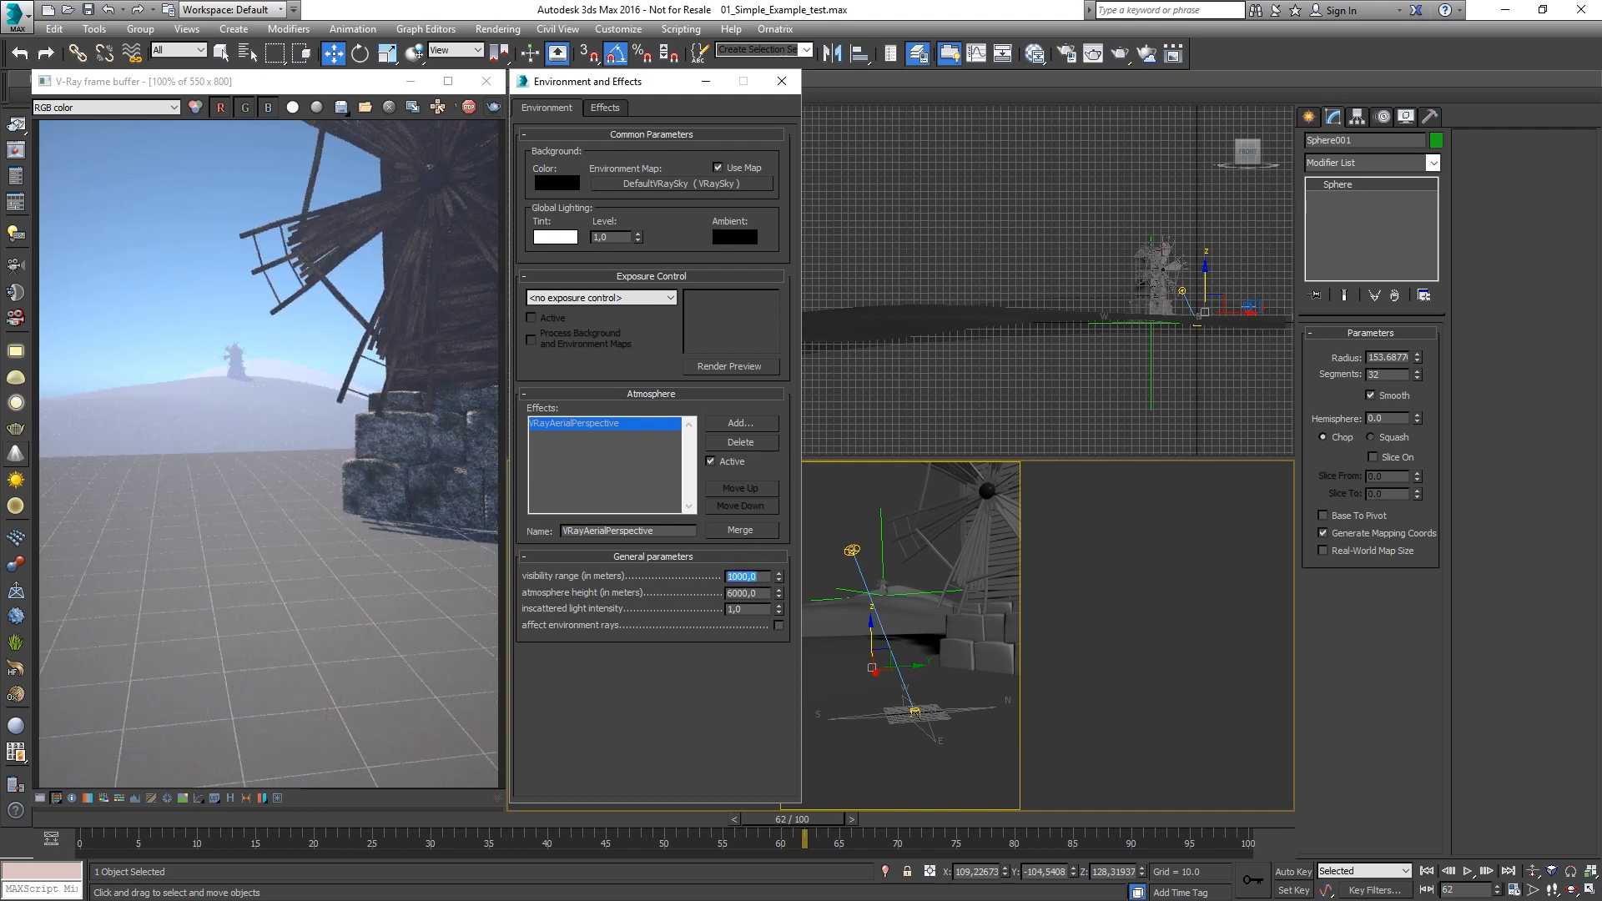
{"action": "double_click", "coordinate": [749, 591]}
{"action": "type", "text": "1"}
{"action": "key", "text": "Return"}
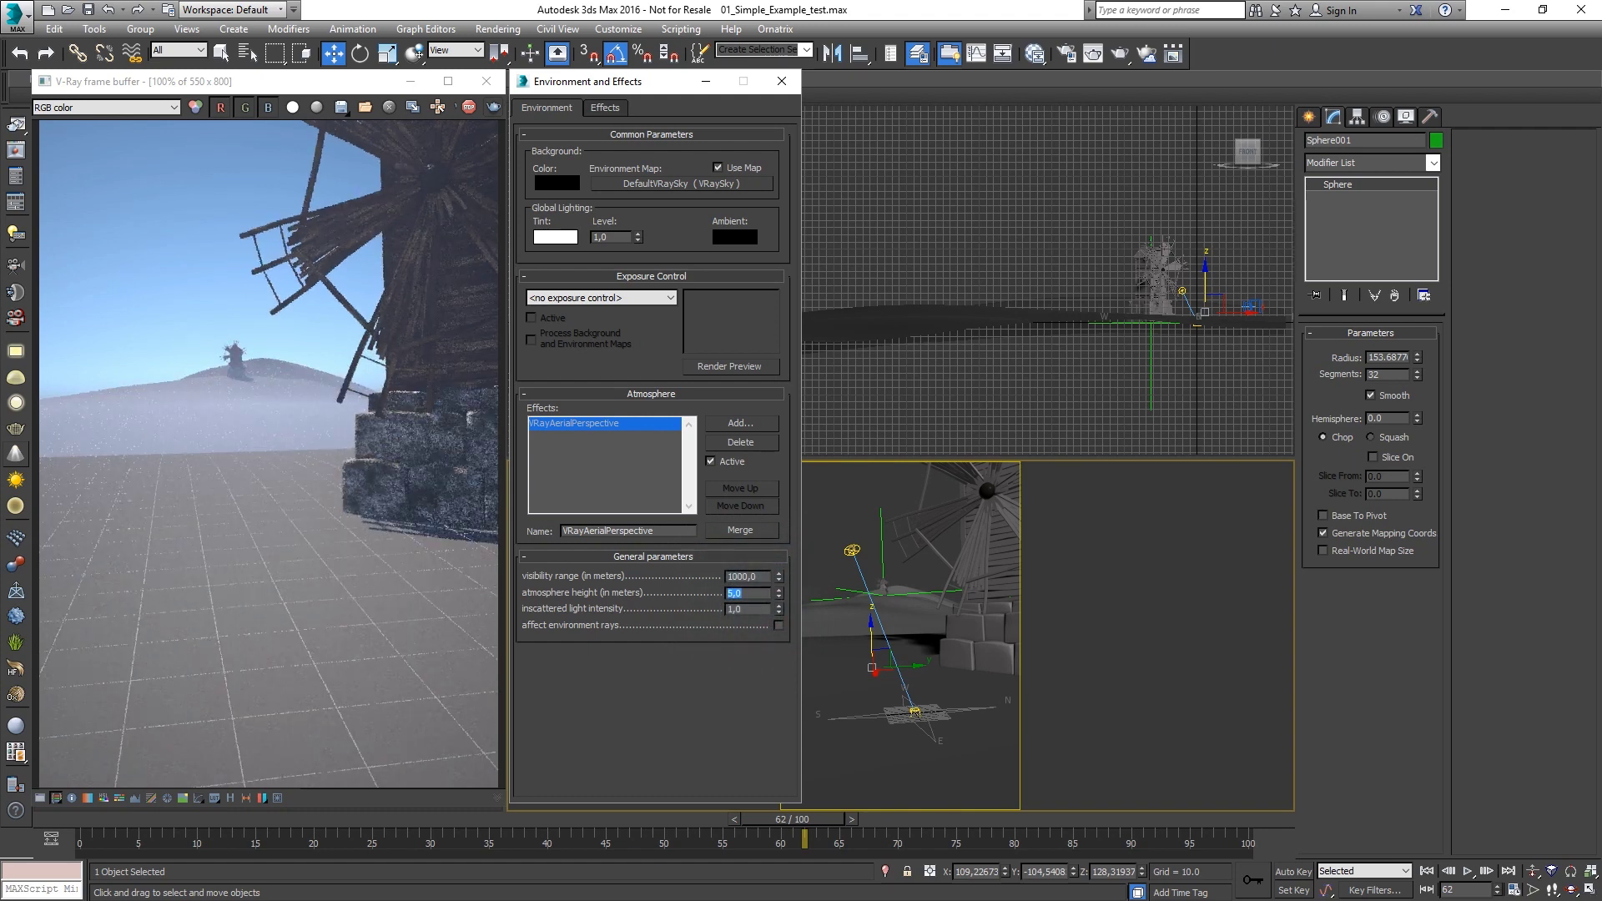
{"action": "type", "text": "100"}
{"action": "key", "text": "Return"}
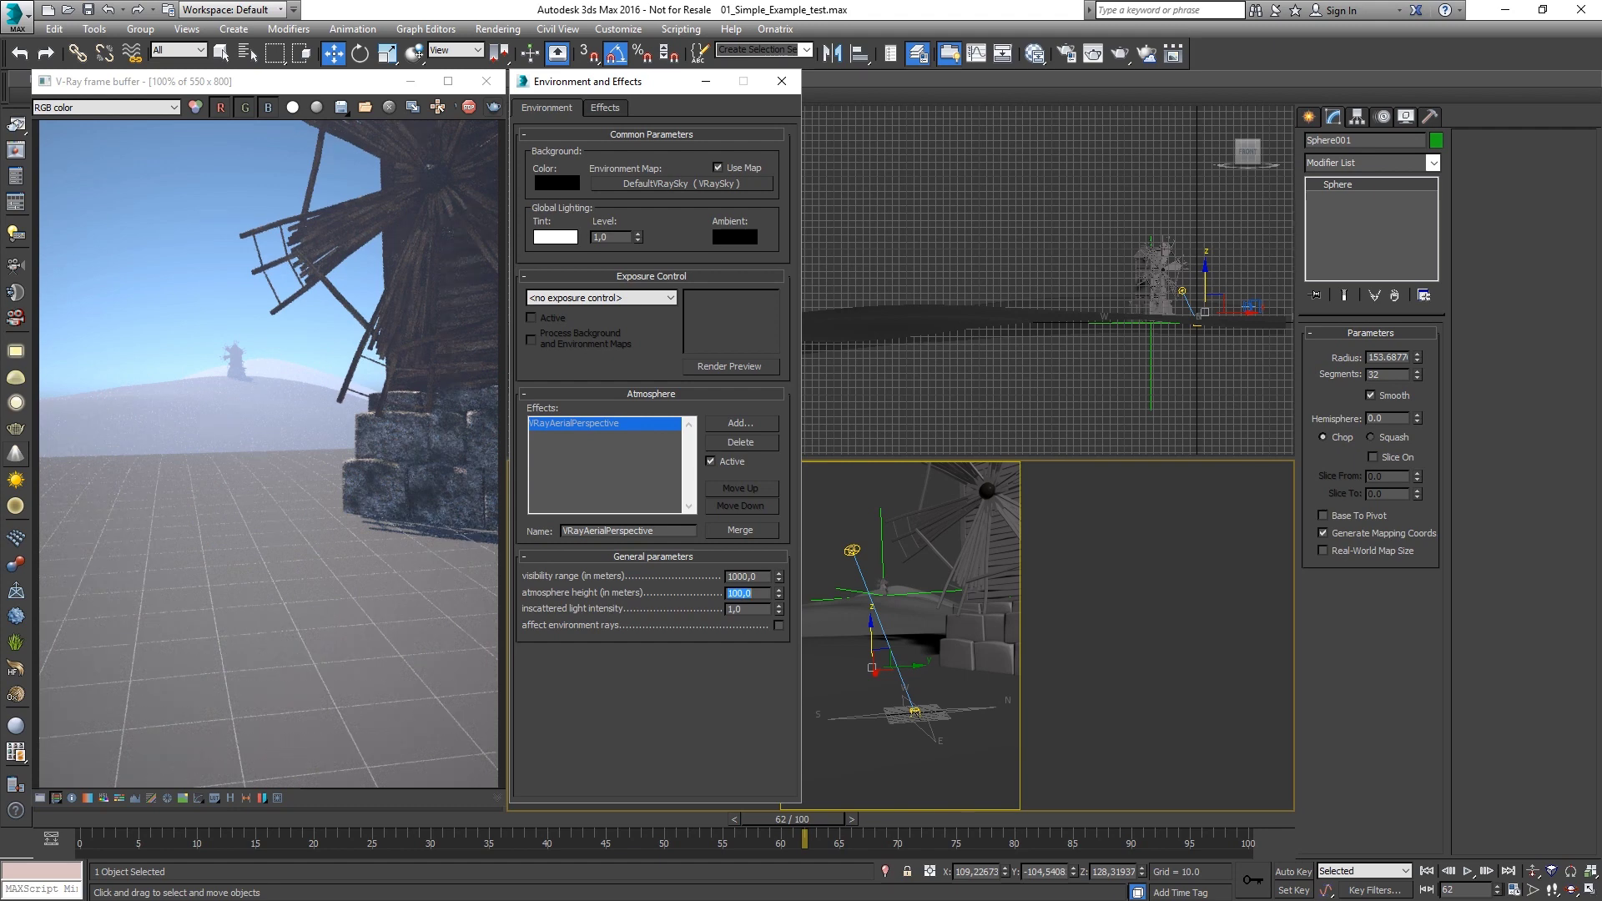
- Try inscattered light intensity 2, then restore it to 1
{"action": "left_click", "coordinate": [749, 608]}
{"action": "type", "text": "2"}
{"action": "key", "text": "Return"}
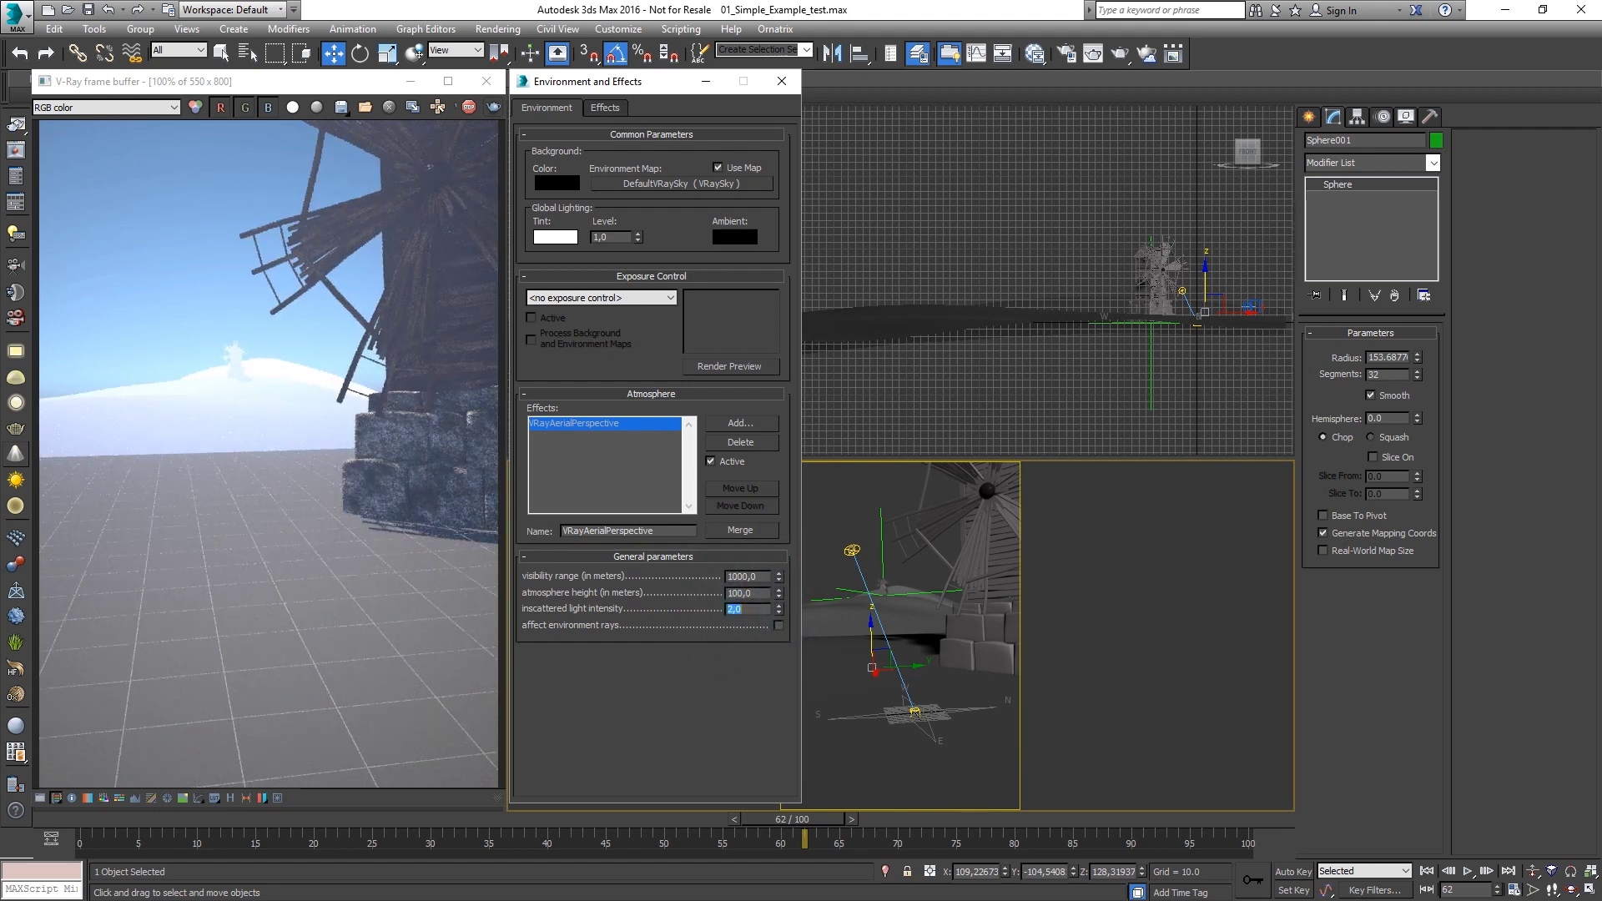
{"action": "type", "text": "1"}
{"action": "key", "text": "Return"}
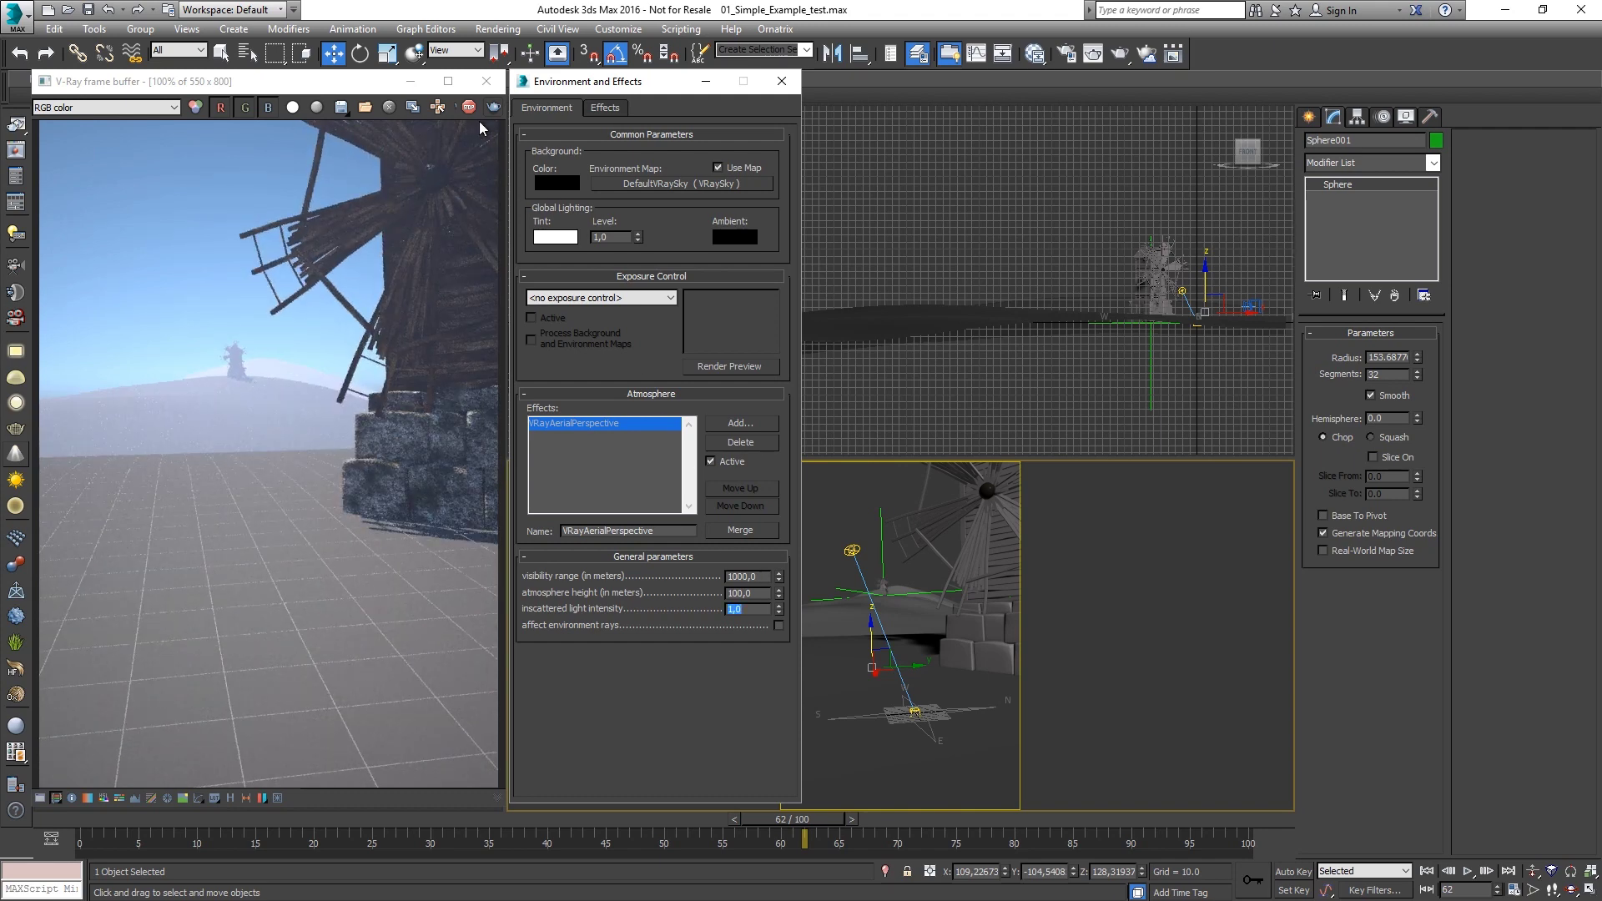
- Turn on region render and enable affect environment rays, comparing it with the option off
{"action": "left_click", "coordinate": [457, 111]}
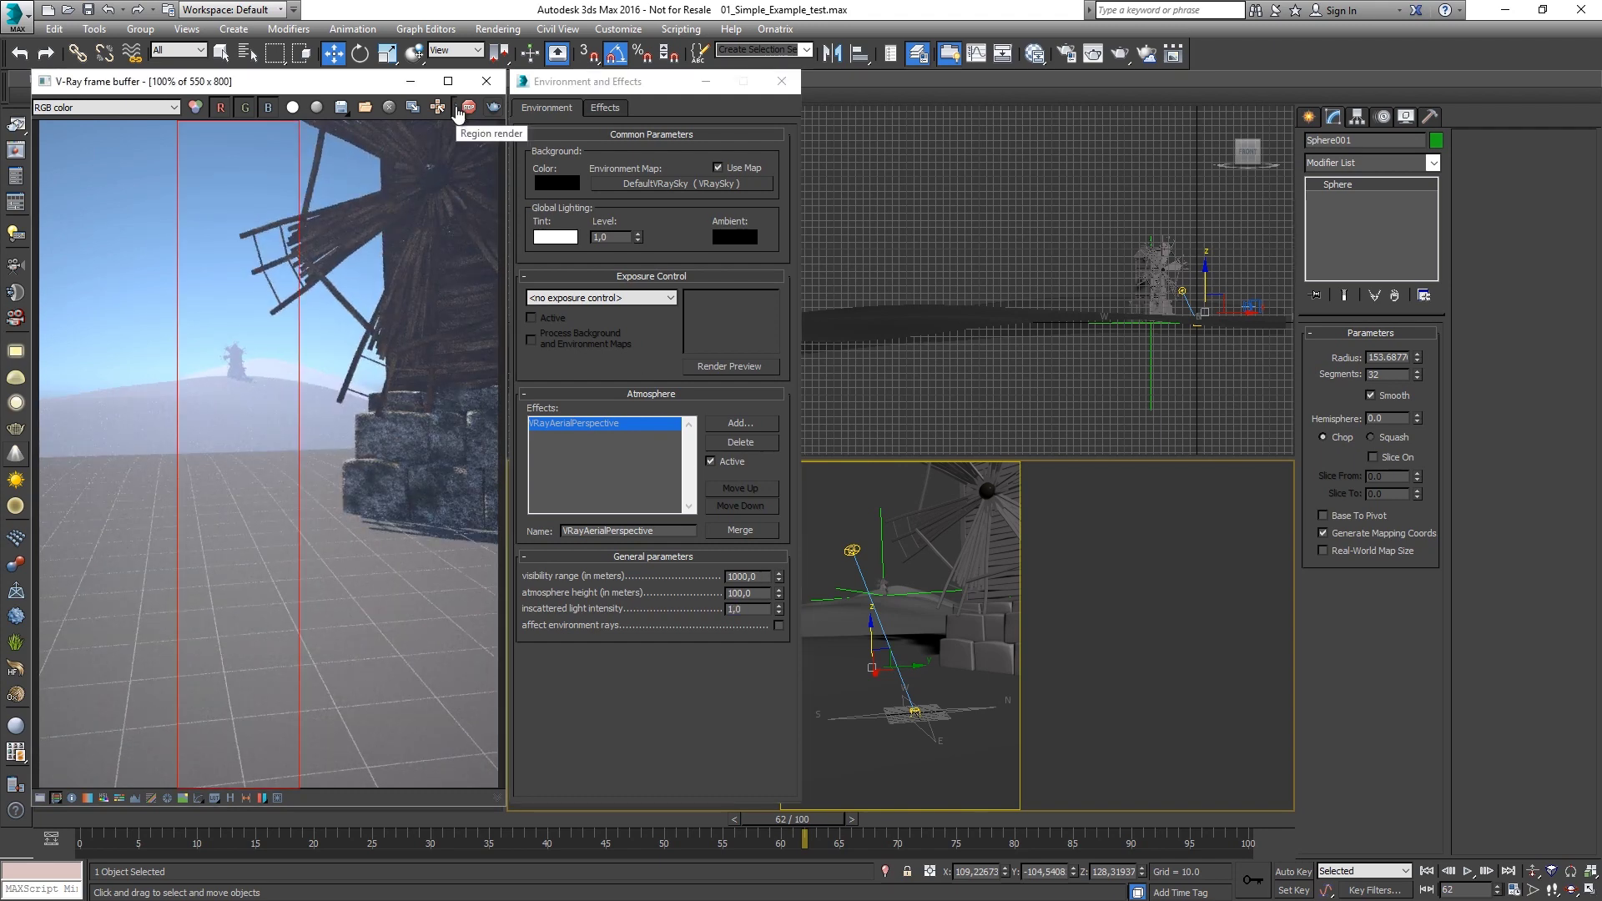
{"action": "left_click", "coordinate": [779, 624]}
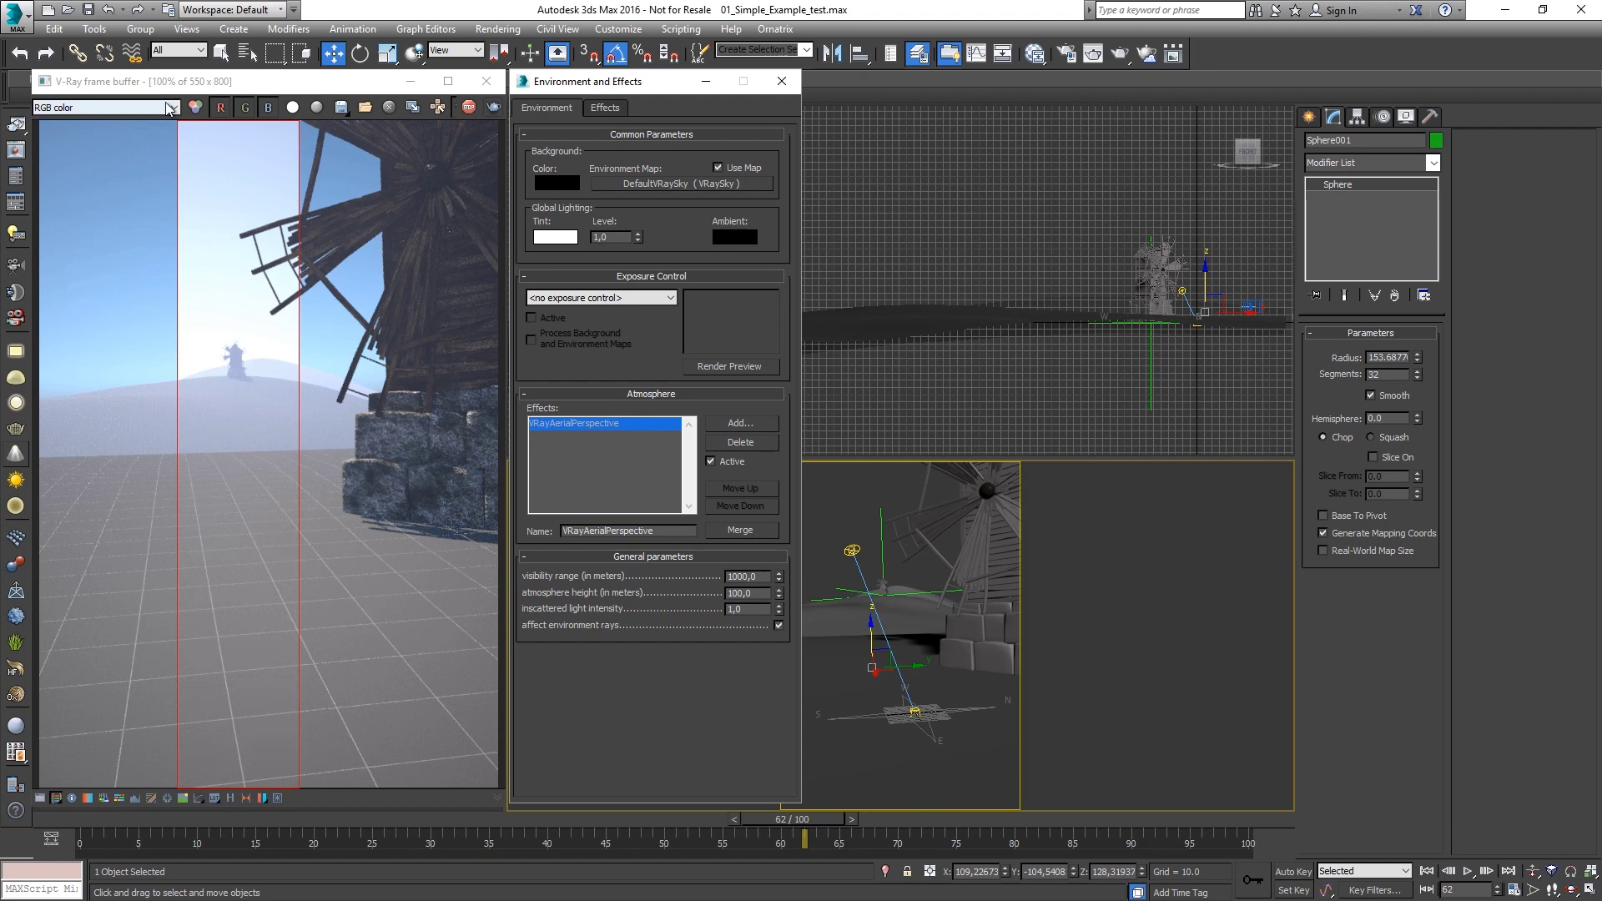
{"action": "left_click", "coordinate": [777, 627]}
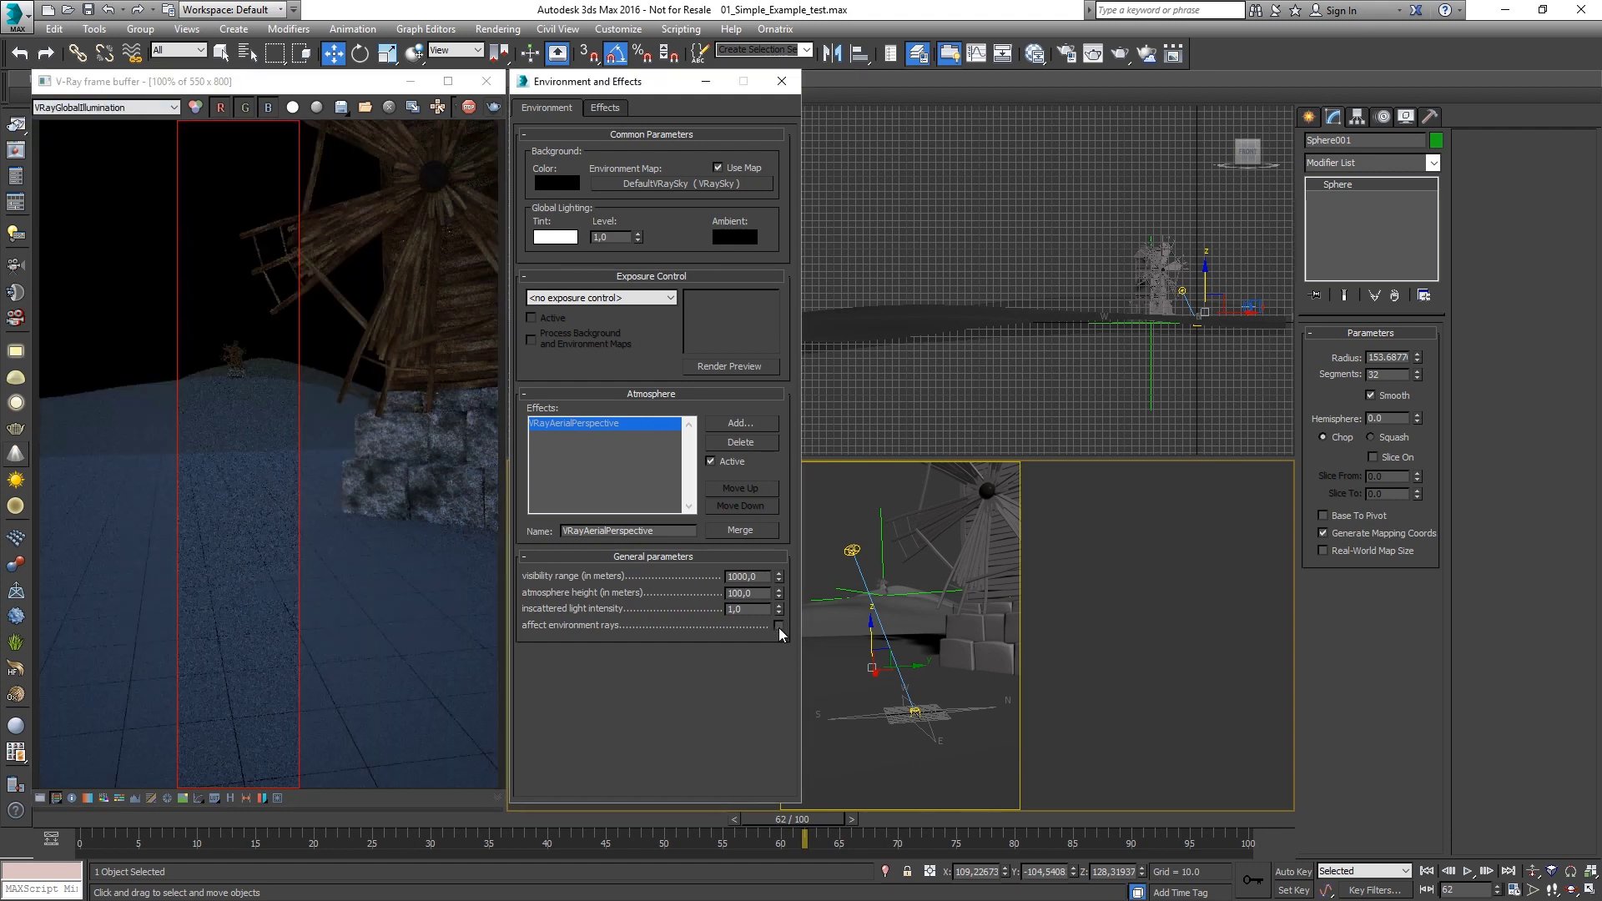
{"action": "left_click", "coordinate": [778, 628]}
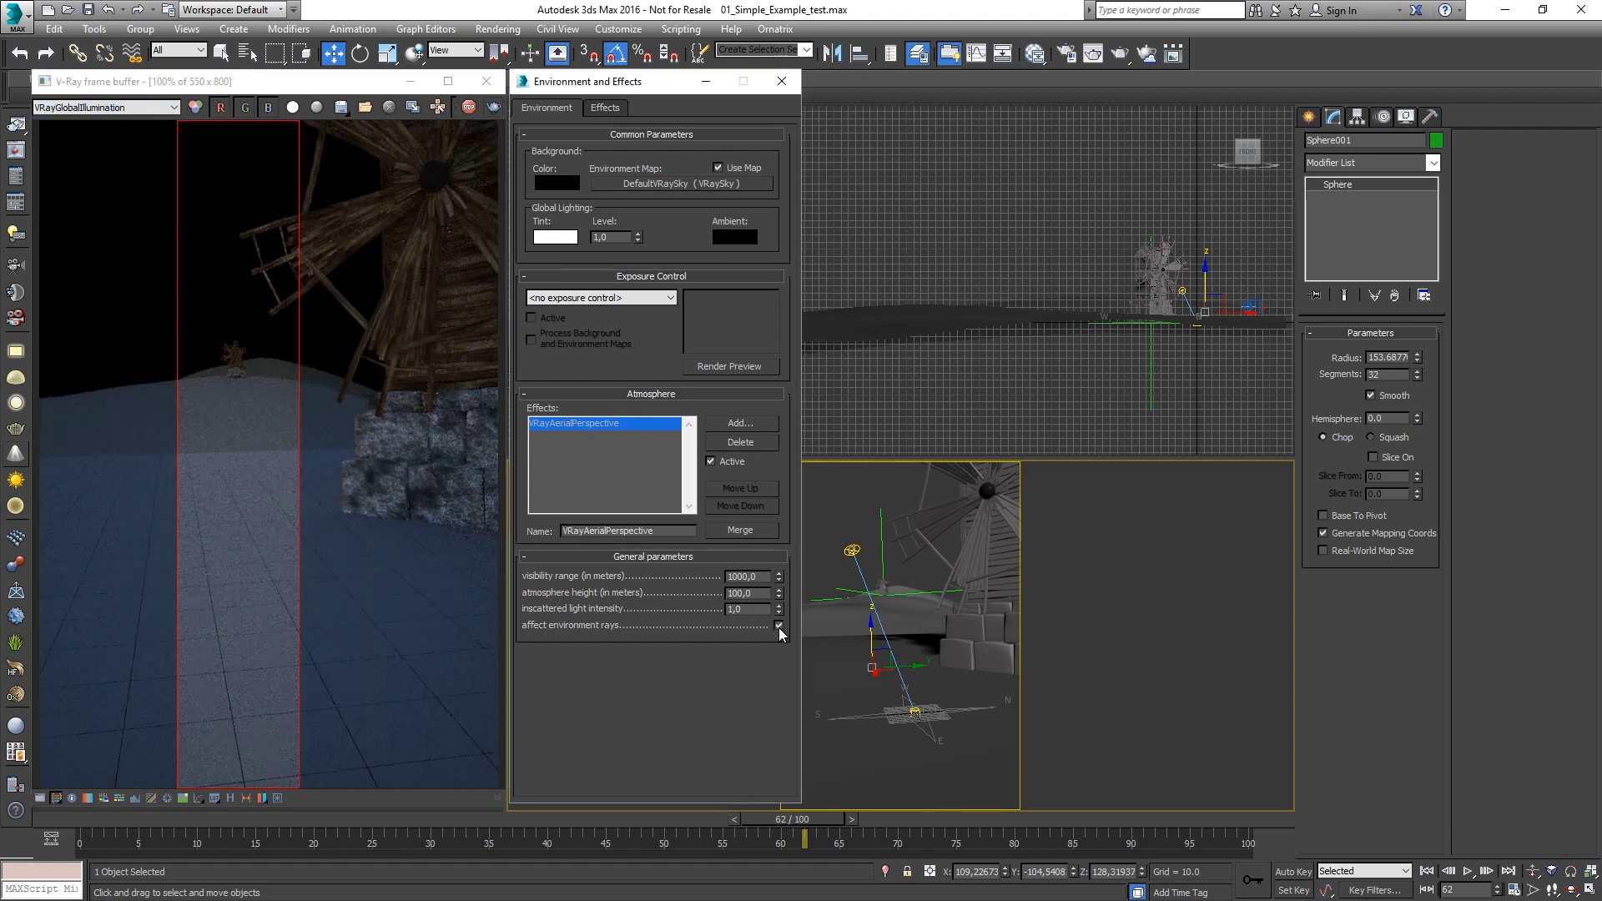
- Show the colour image, render the full frame, set visibility range 2000, and scrub toward sunset
{"action": "left_click", "coordinate": [107, 109]}
{"action": "left_click", "coordinate": [151, 127]}
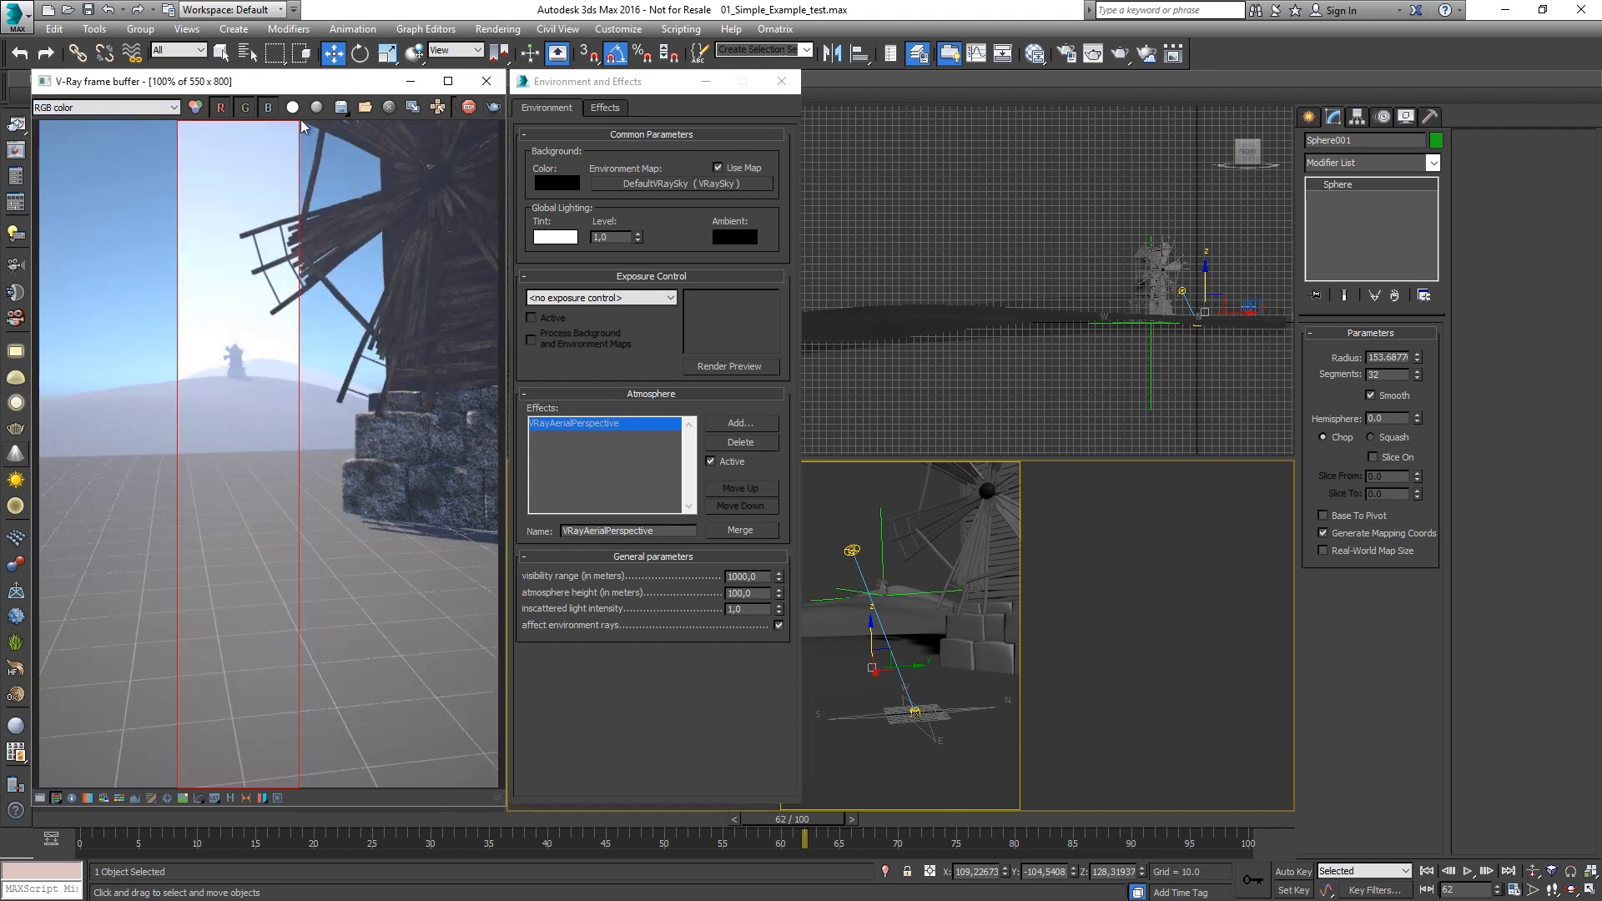
{"action": "left_click", "coordinate": [440, 106]}
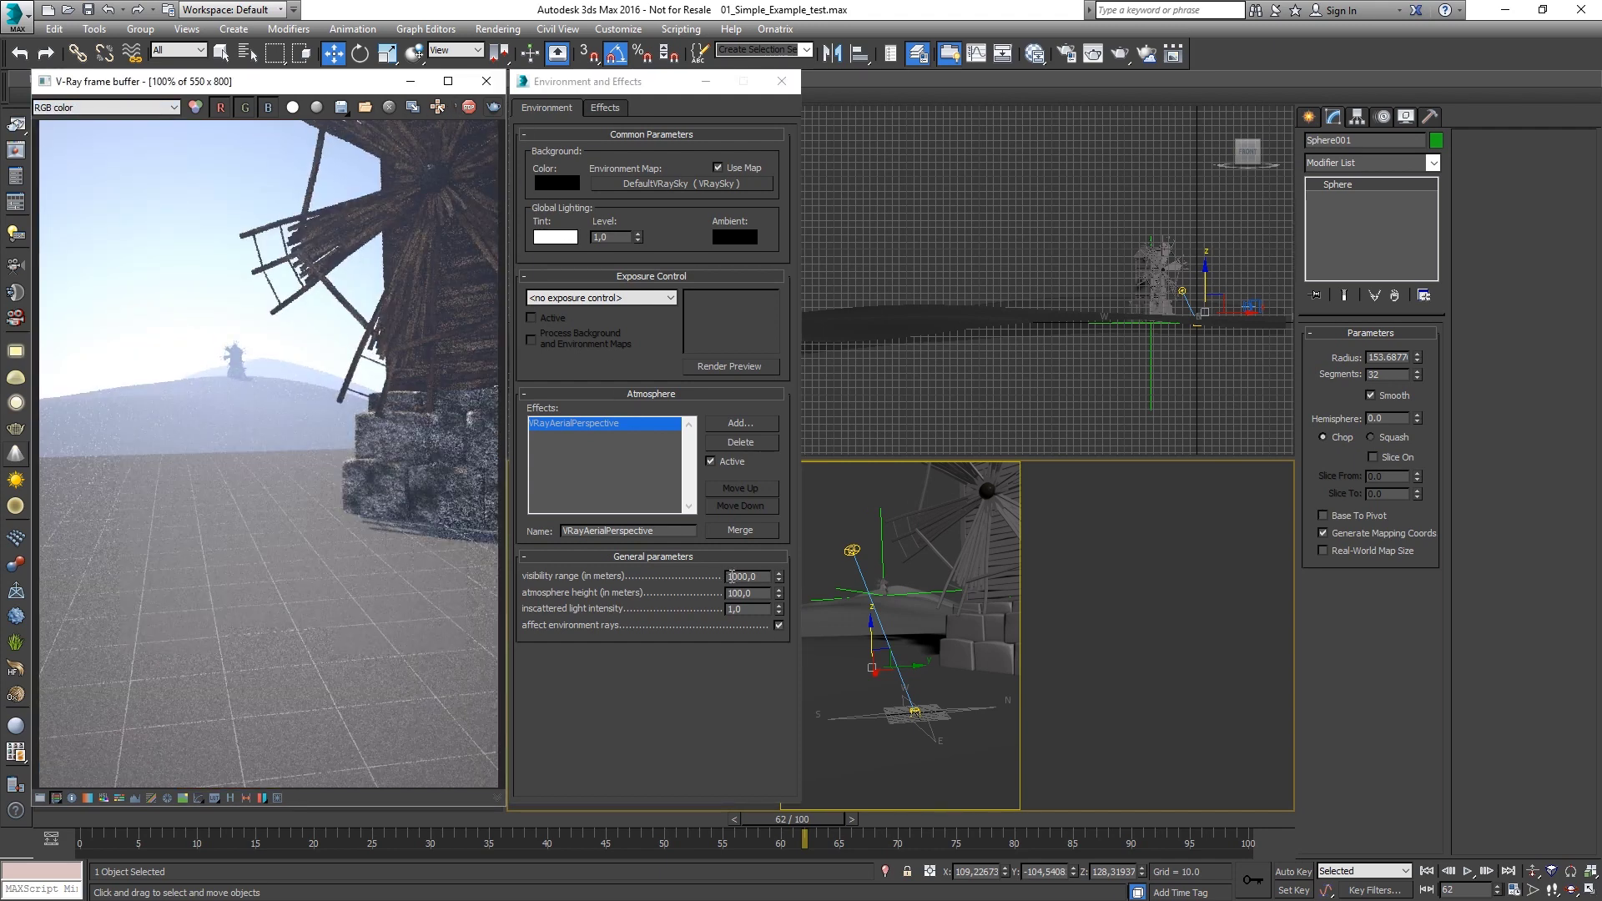
{"action": "double_click", "coordinate": [729, 577]}
{"action": "type", "text": "2000"}
{"action": "key", "text": "Return"}
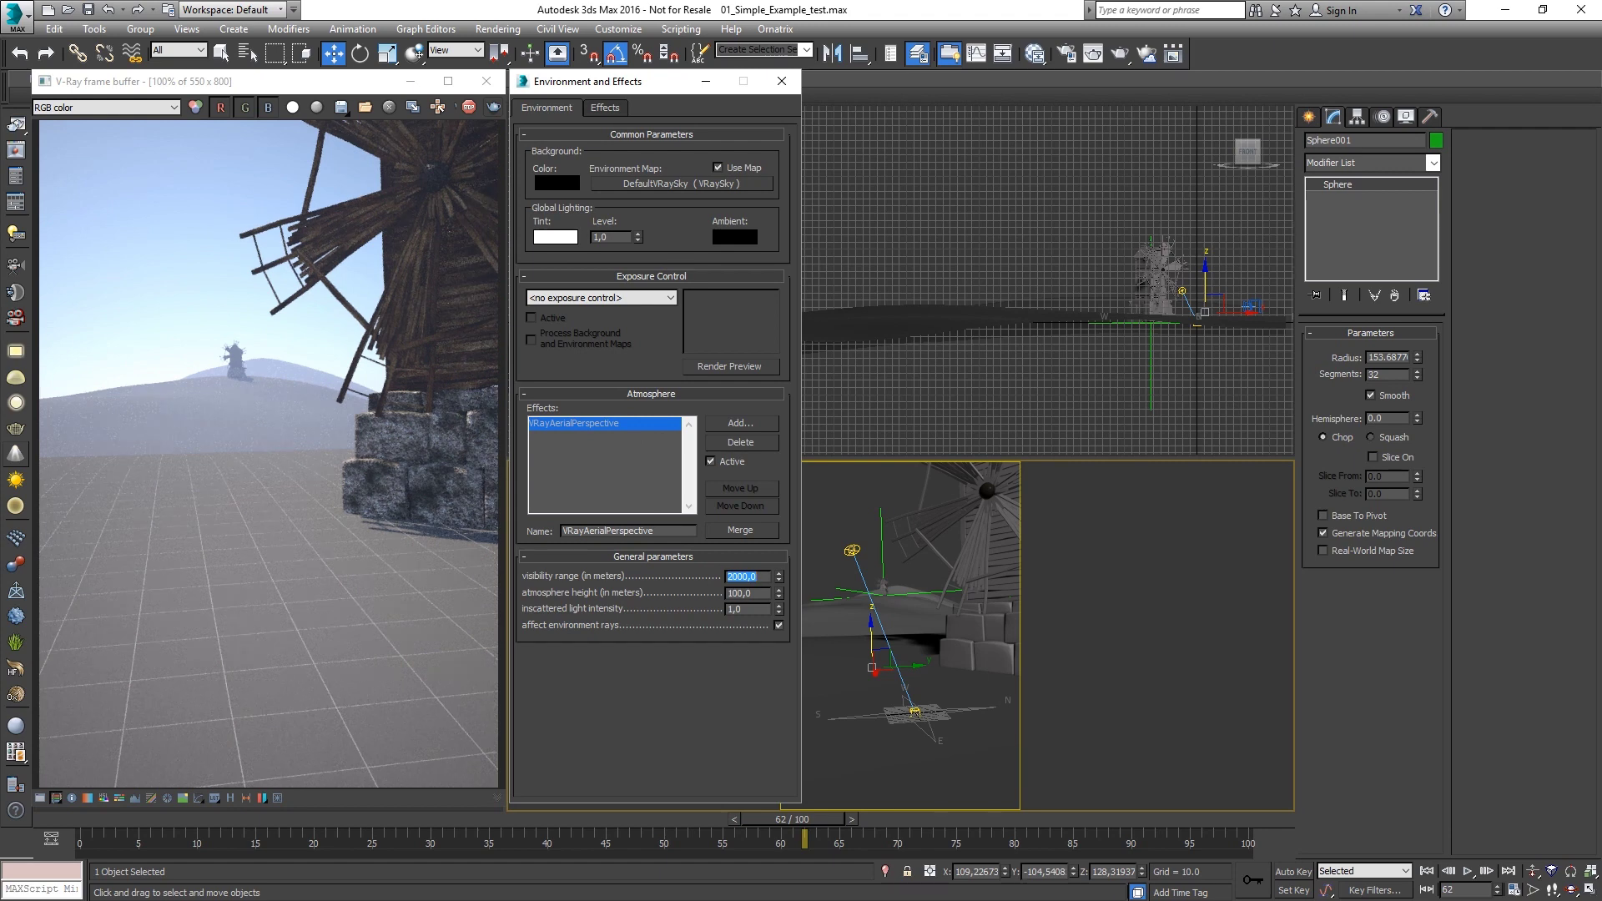
{"action": "left_click_drag", "start_coordinate": [794, 820], "coordinate": [250, 822]}
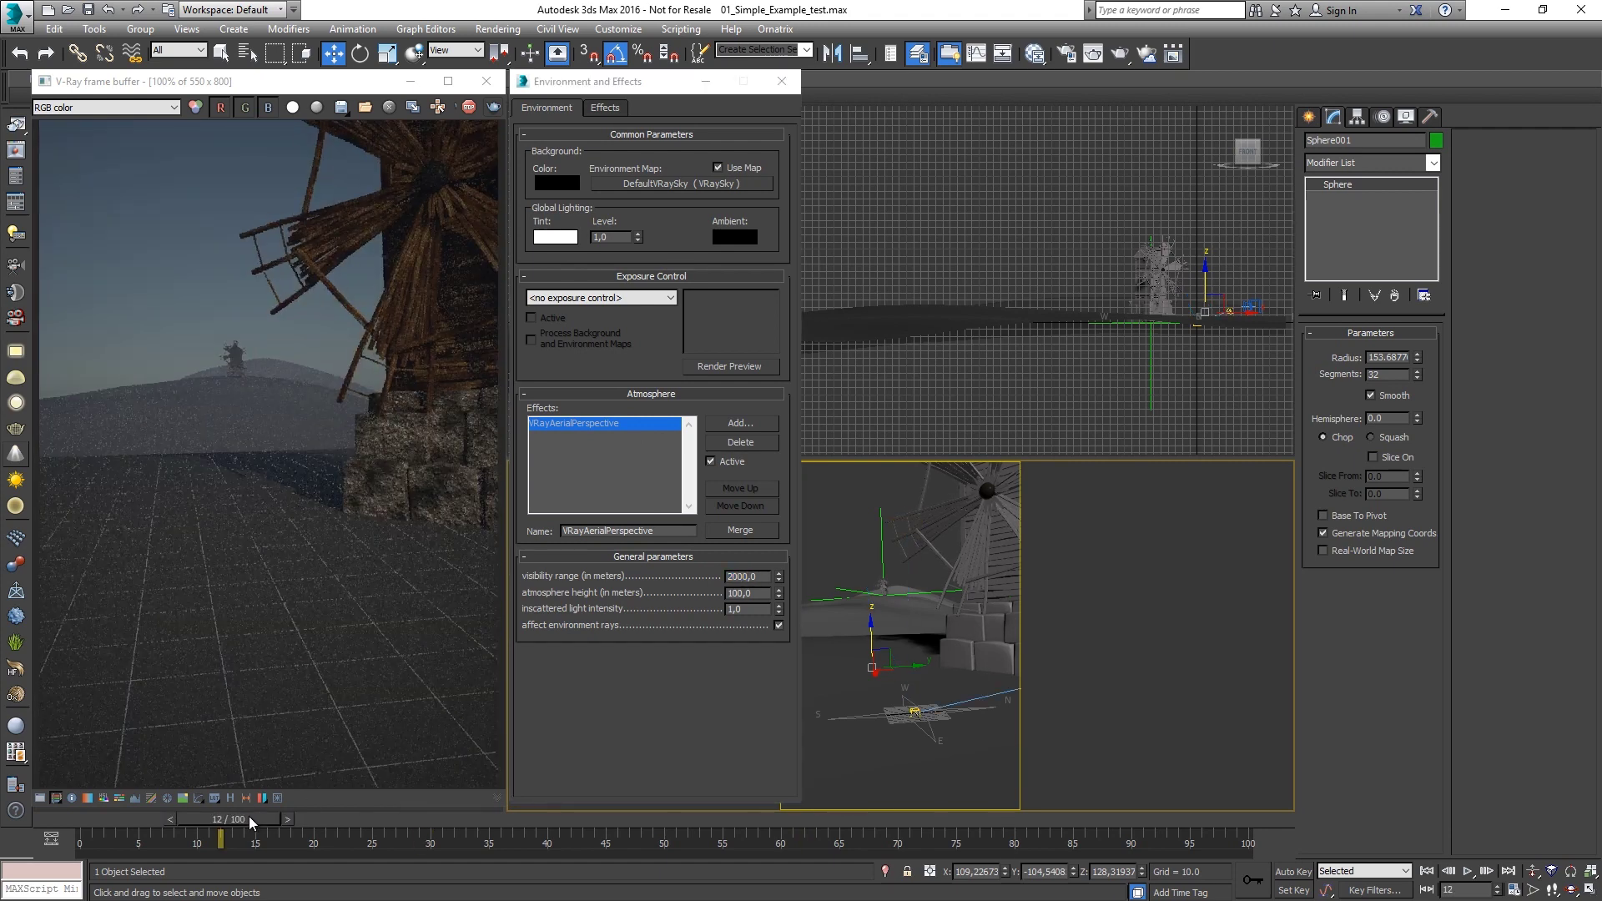
{"action": "left_click_drag", "start_coordinate": [251, 822], "coordinate": [1252, 822]}
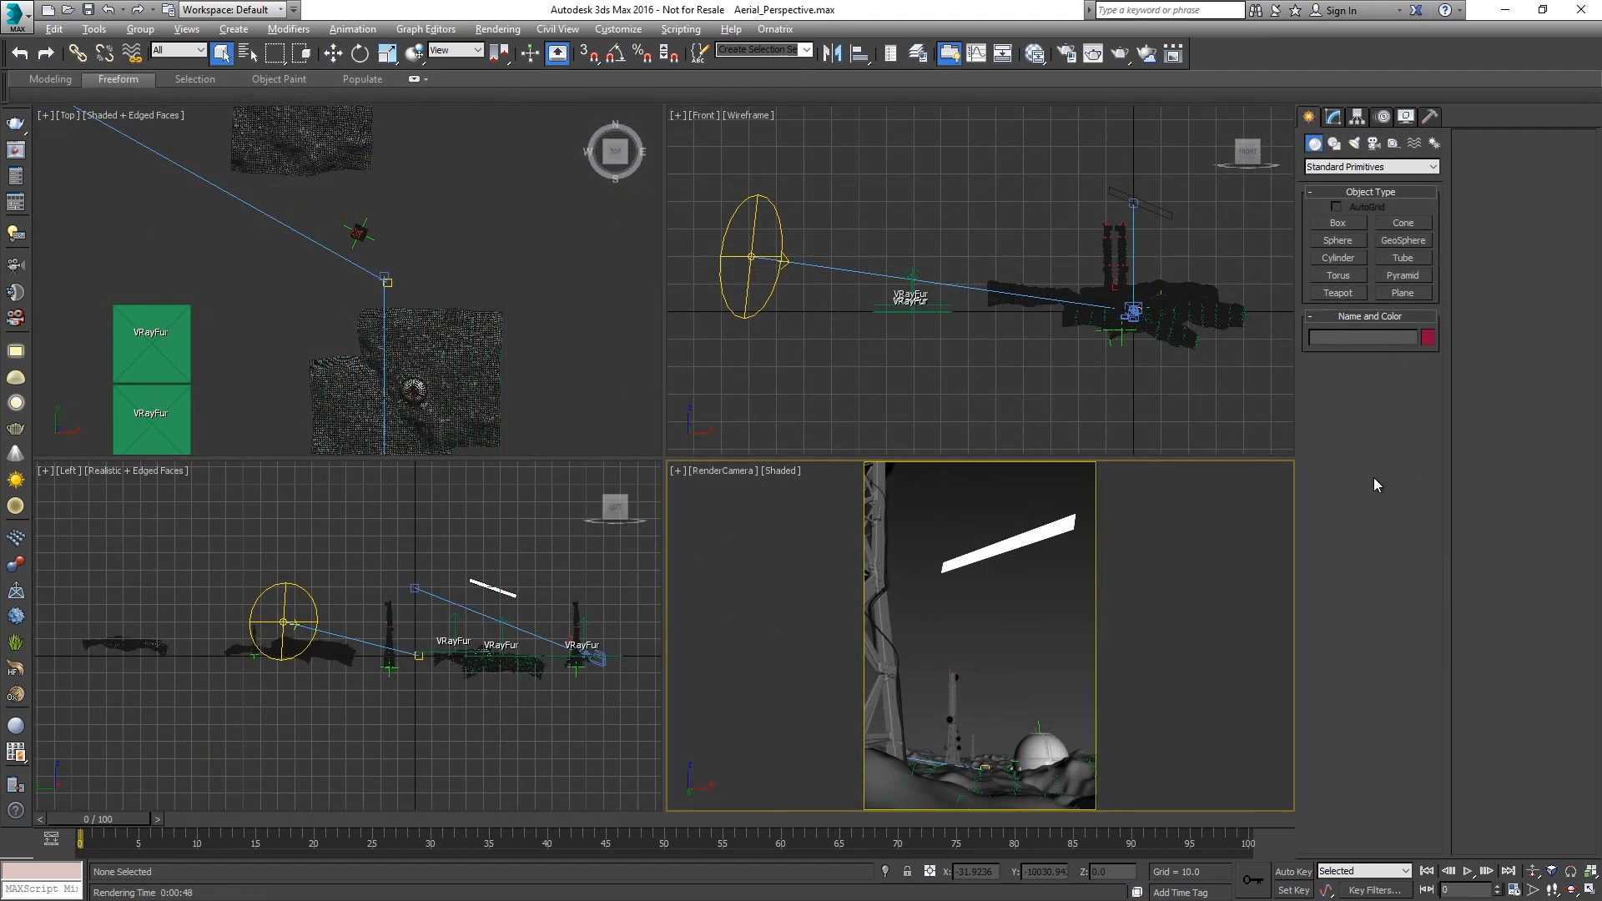
- Select the VRaySun and confirm its sky model is Hosek et al
{"action": "left_click", "coordinate": [778, 238]}
{"action": "left_click", "coordinate": [1333, 117]}
{"action": "left_click", "coordinate": [1408, 616]}
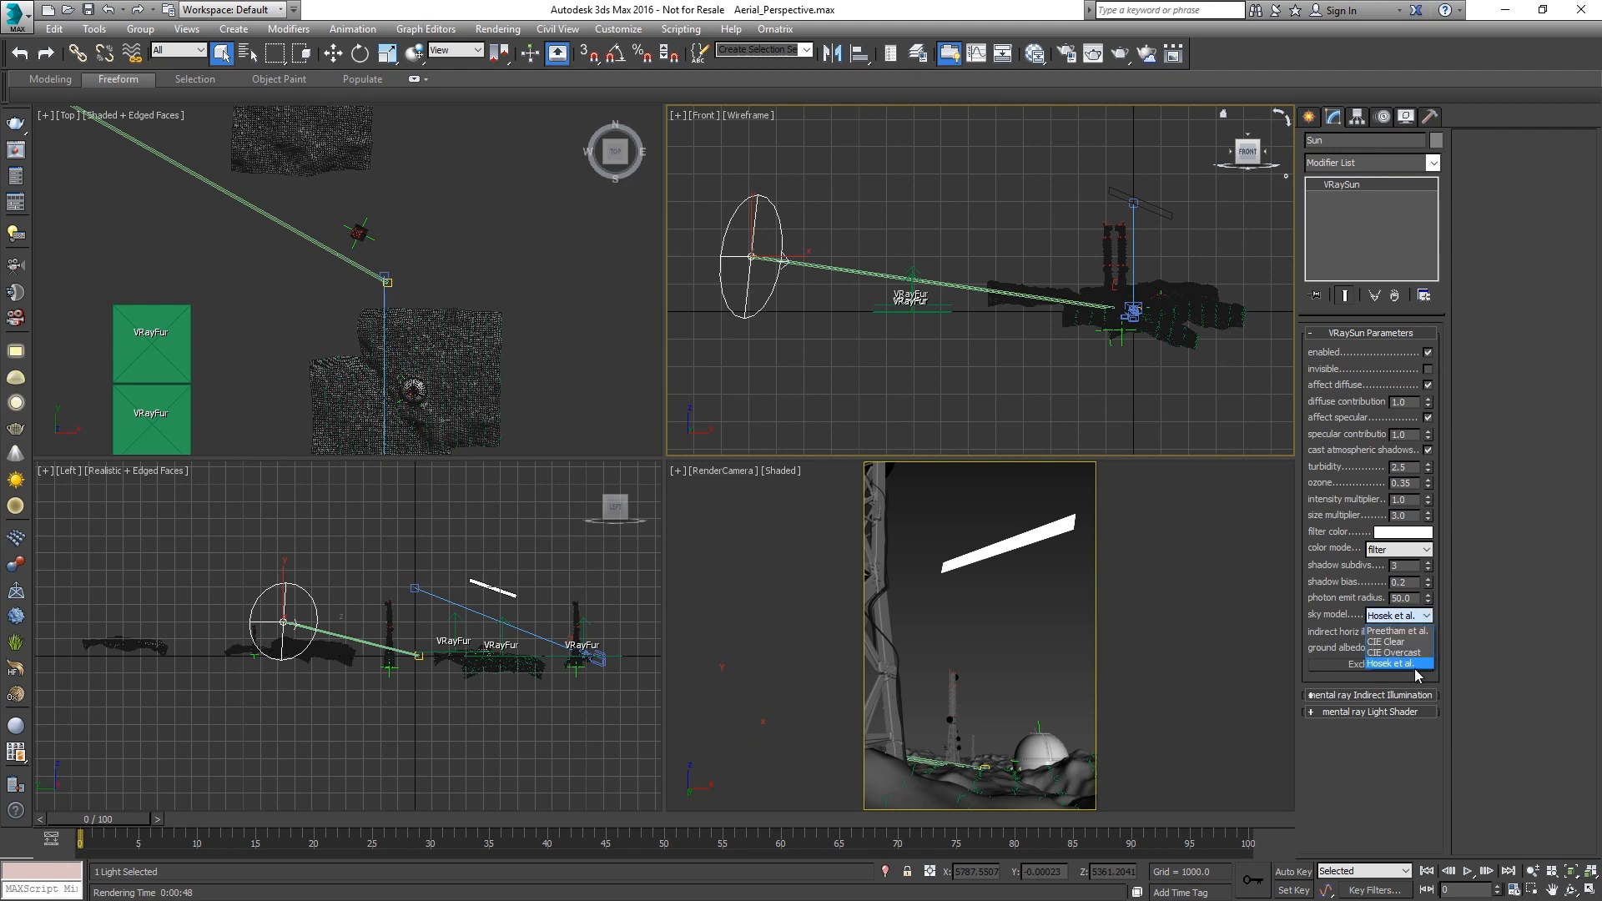
{"action": "left_click", "coordinate": [1468, 671]}
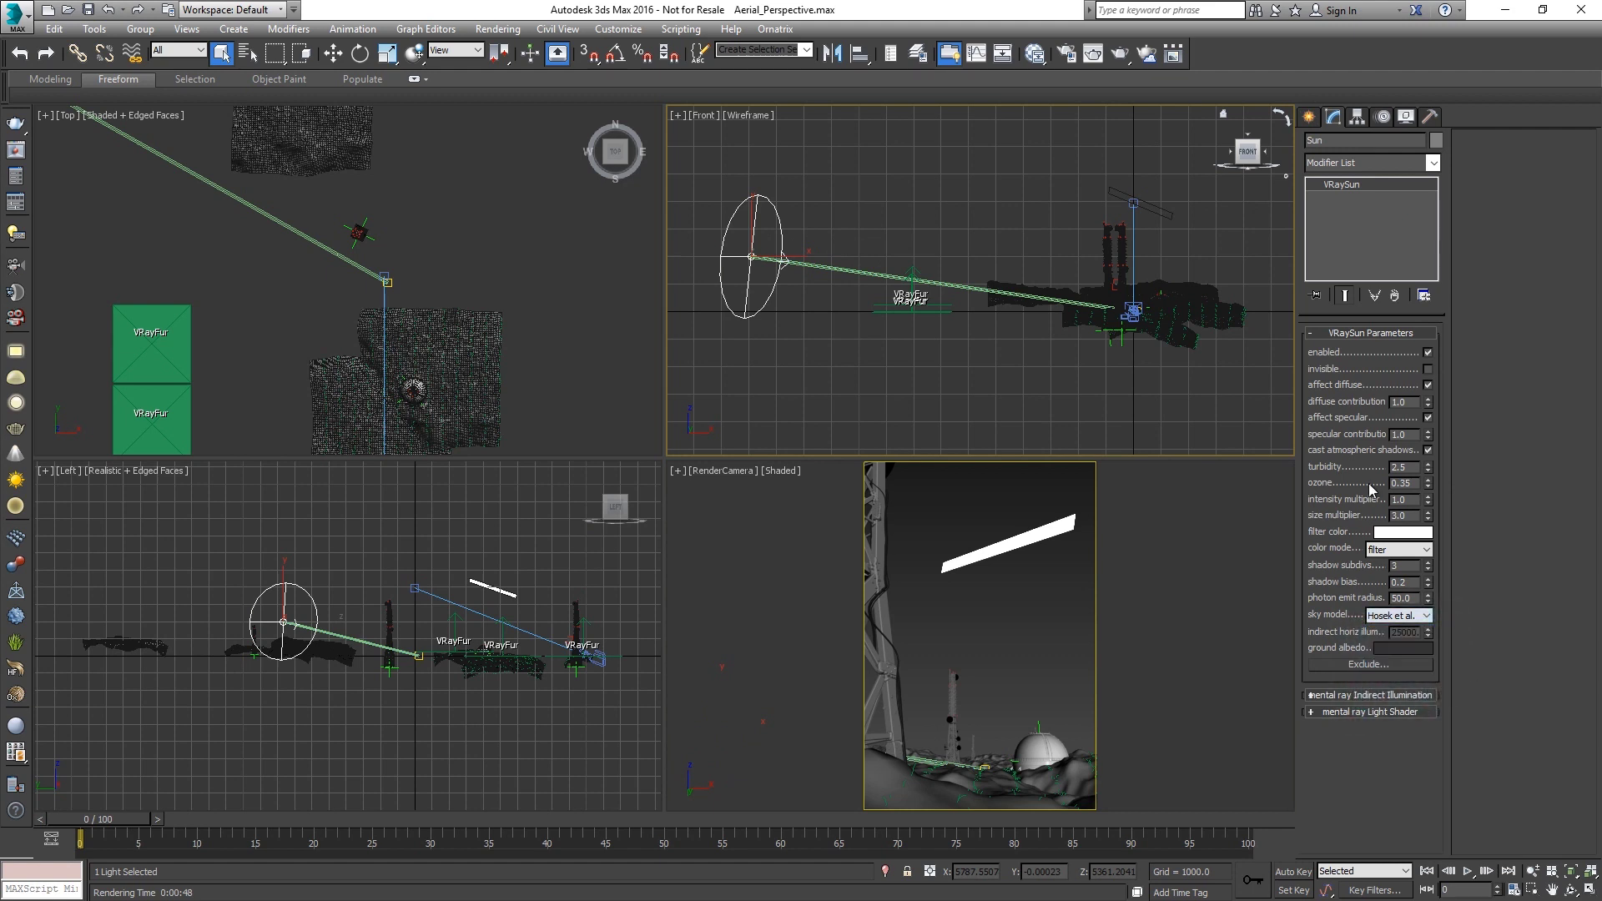
- Check the VRayAerialPerspective effect in Environment and Effects, then close the window
{"action": "left_click", "coordinate": [497, 30]}
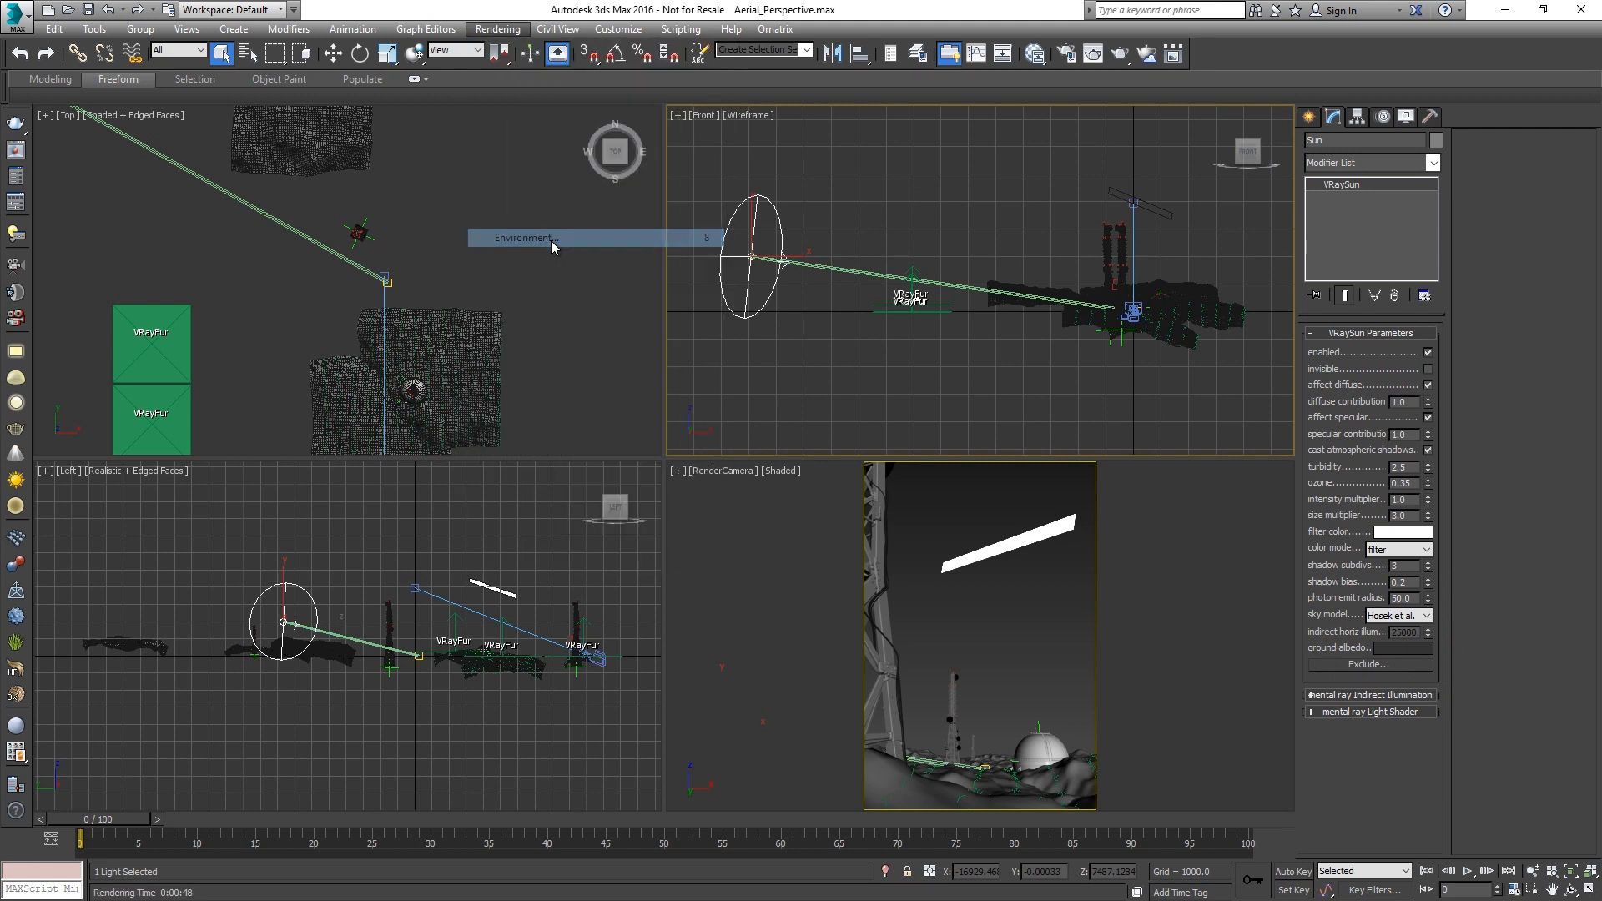
{"action": "left_click", "coordinate": [552, 240]}
{"action": "left_click", "coordinate": [1067, 675]}
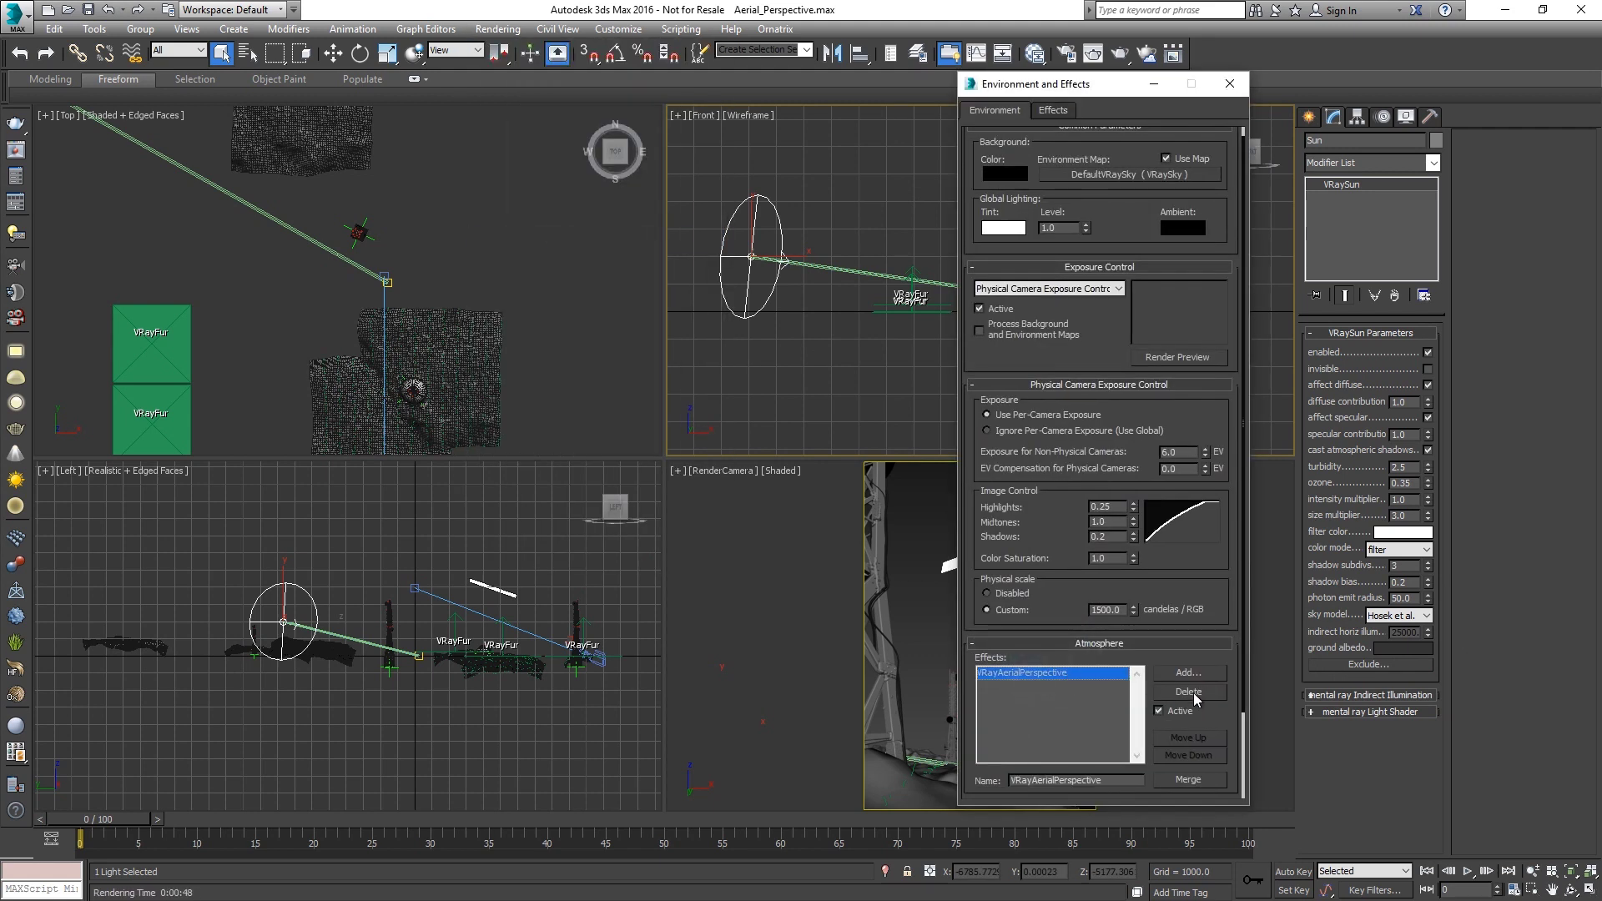
{"action": "scroll", "coordinate": [1207, 695], "scroll_direction": "down", "scroll_amount": 2}
{"action": "left_click", "coordinate": [1226, 83]}
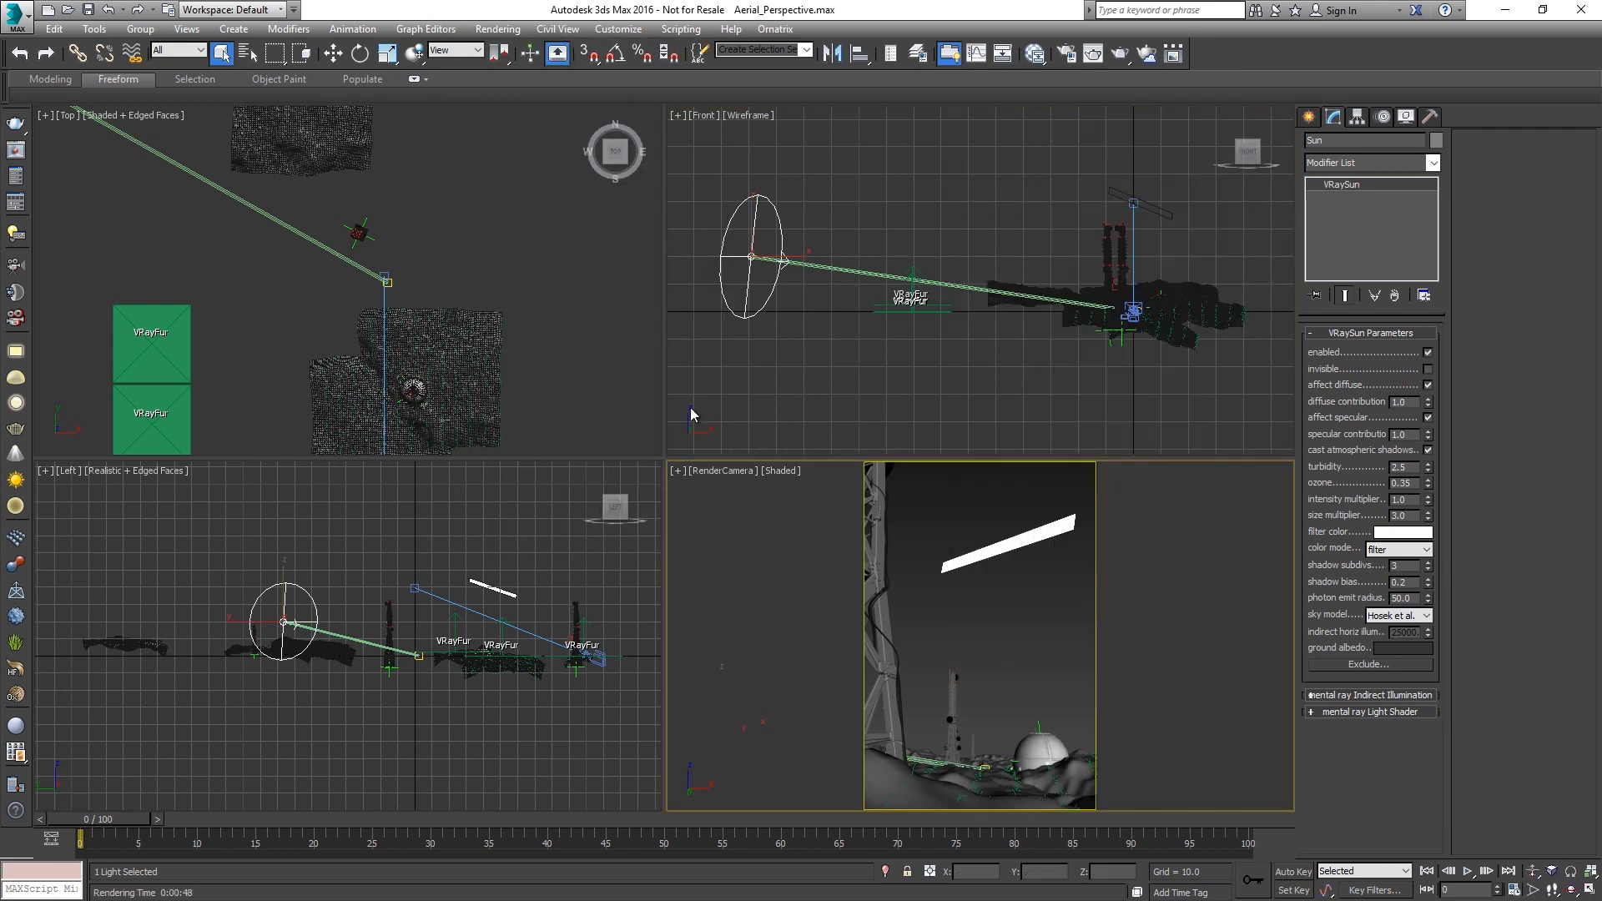
- Render the RenderCamera view of the tower scene in the V-Ray frame buffer with Shift+Q
{"action": "key", "text": "shift+q"}
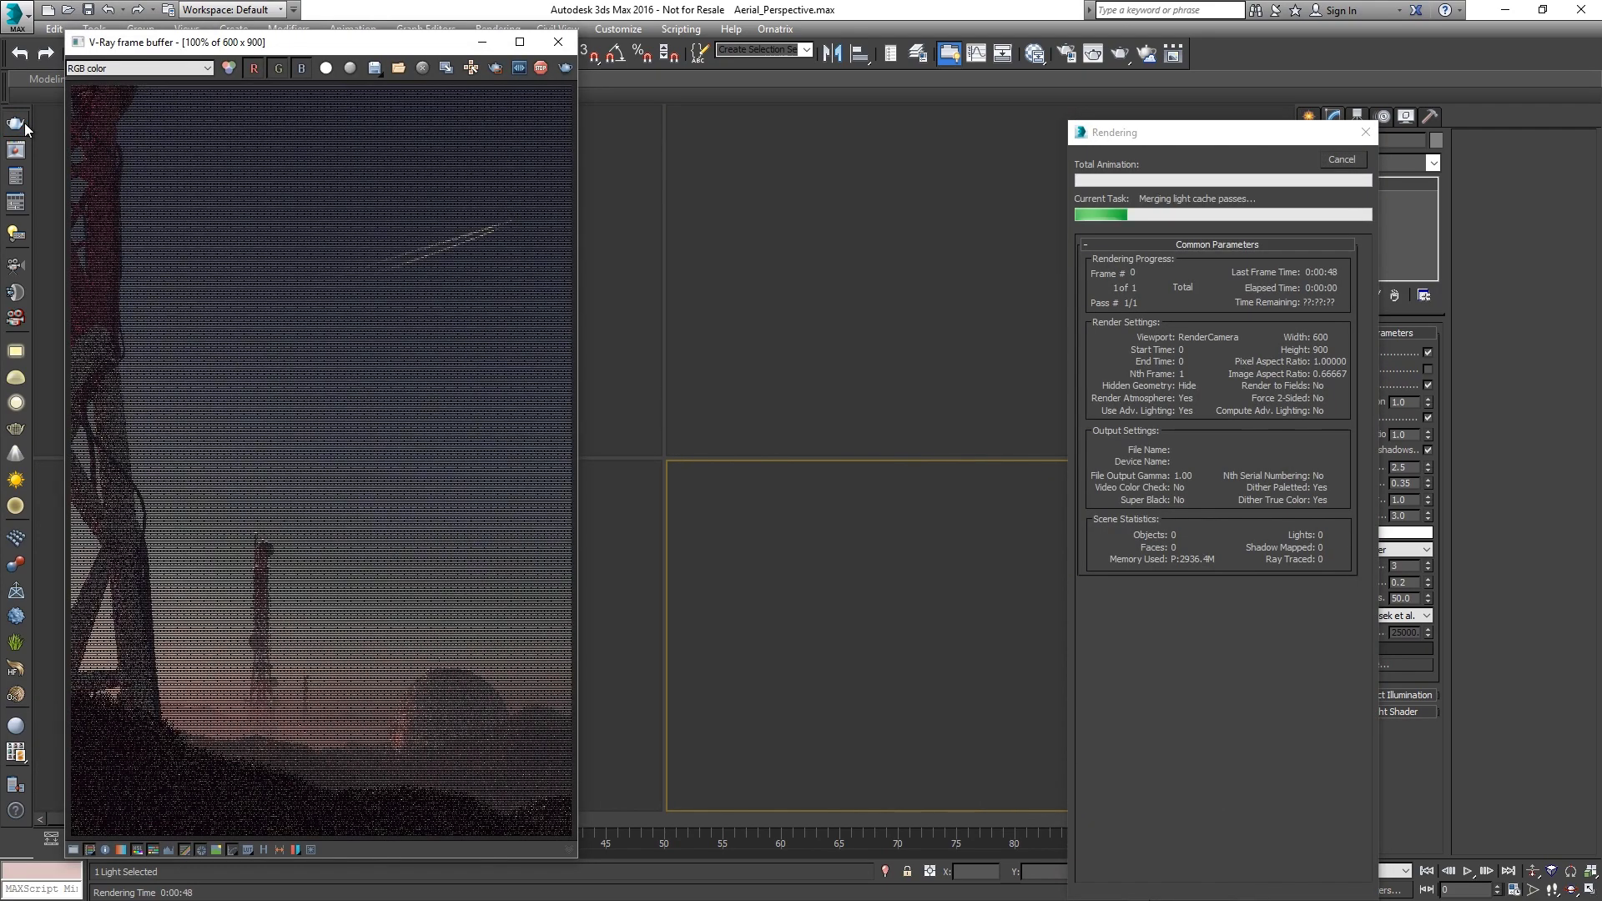